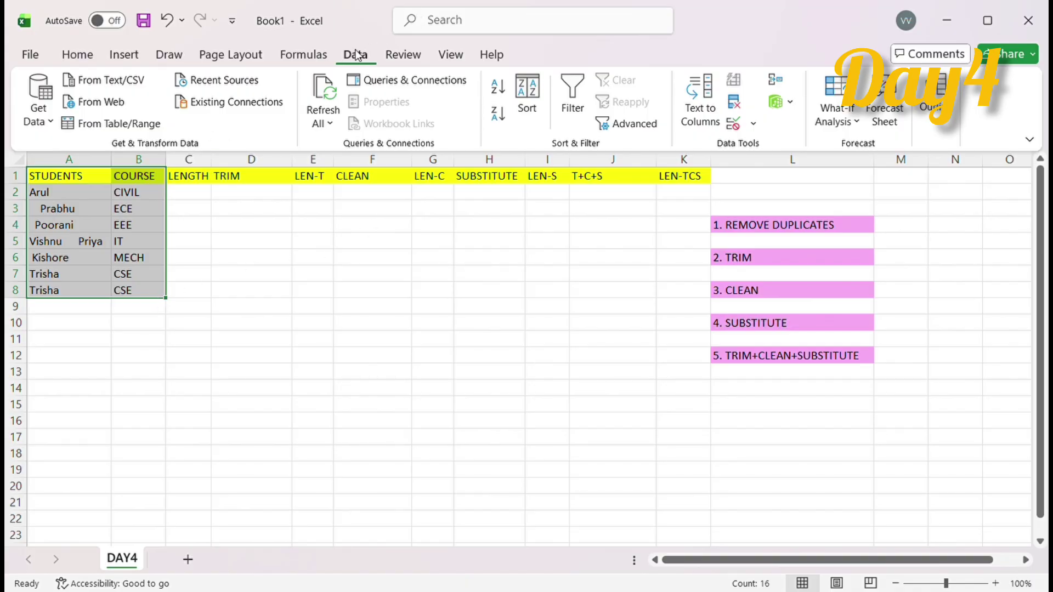
# Remove the duplicate rows from the STUDENTS and COURSE table in A1:B8.
pyautogui.click(733, 110)
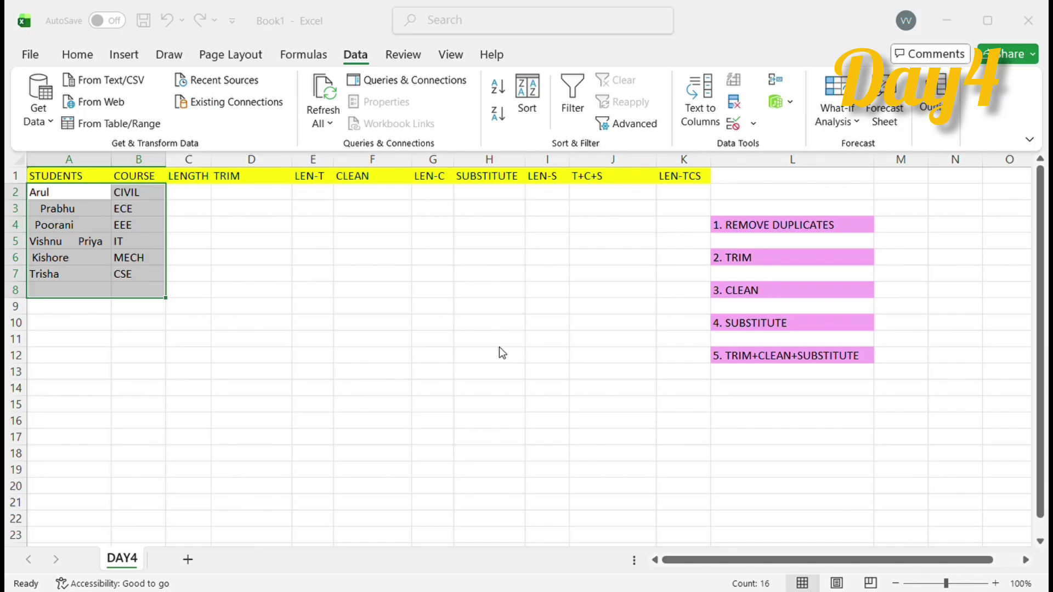
pyautogui.click(147, 341)
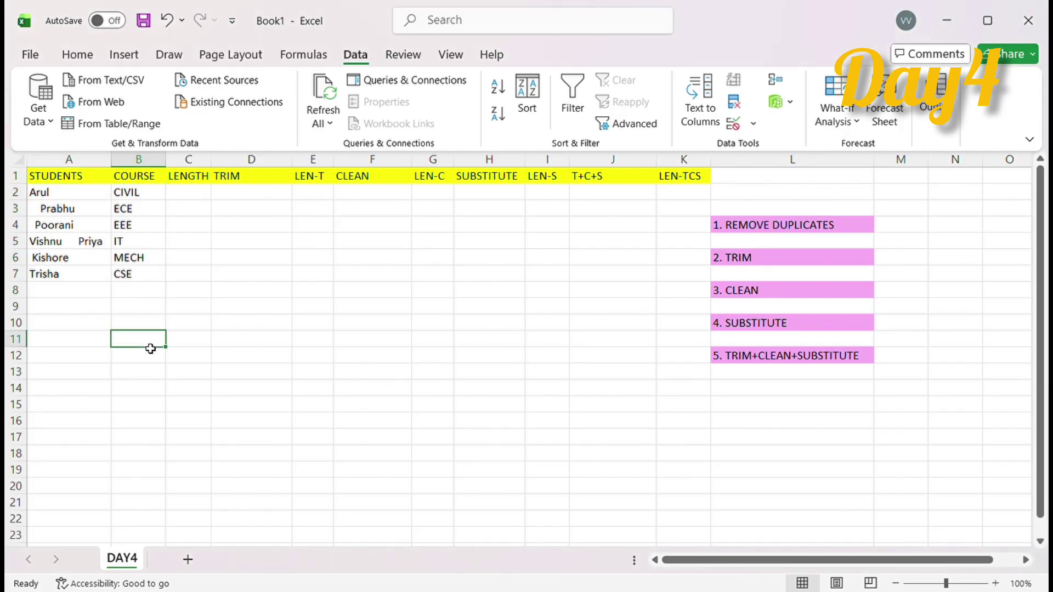
pyautogui.click(96, 296)
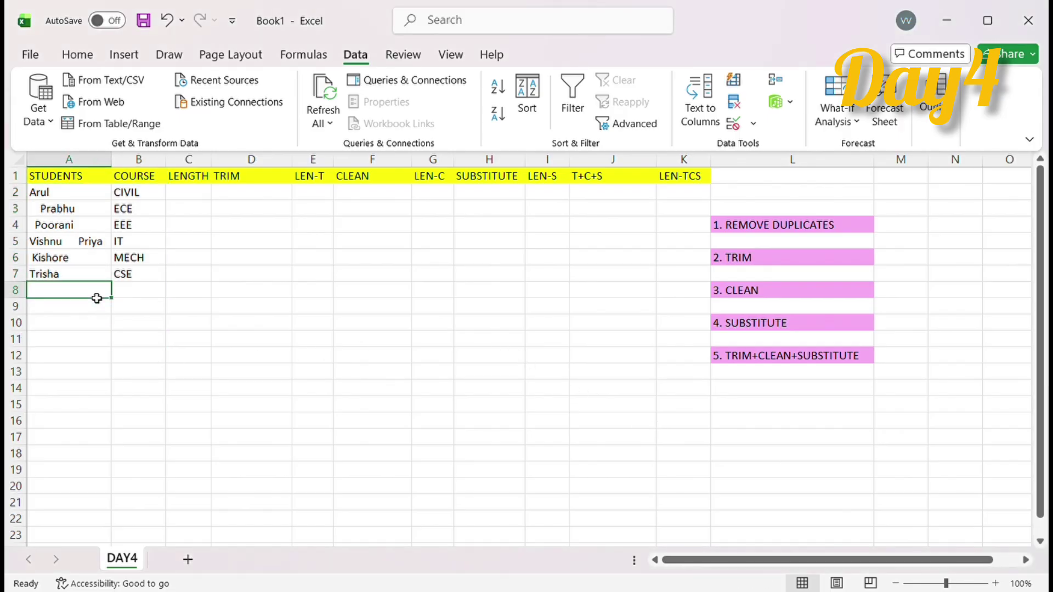
pyautogui.click(144, 305)
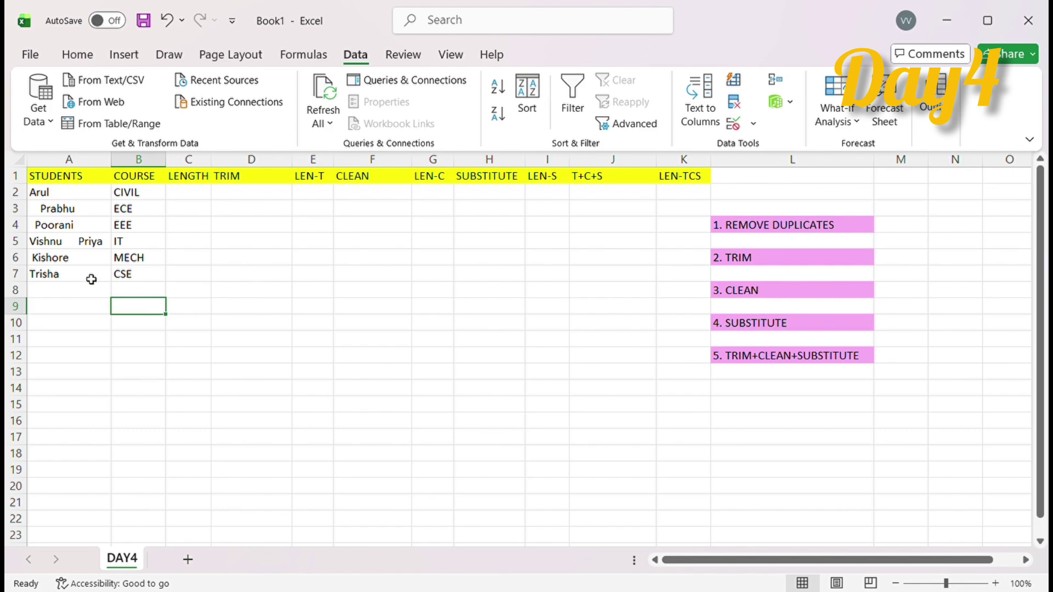
pyautogui.click(91, 305)
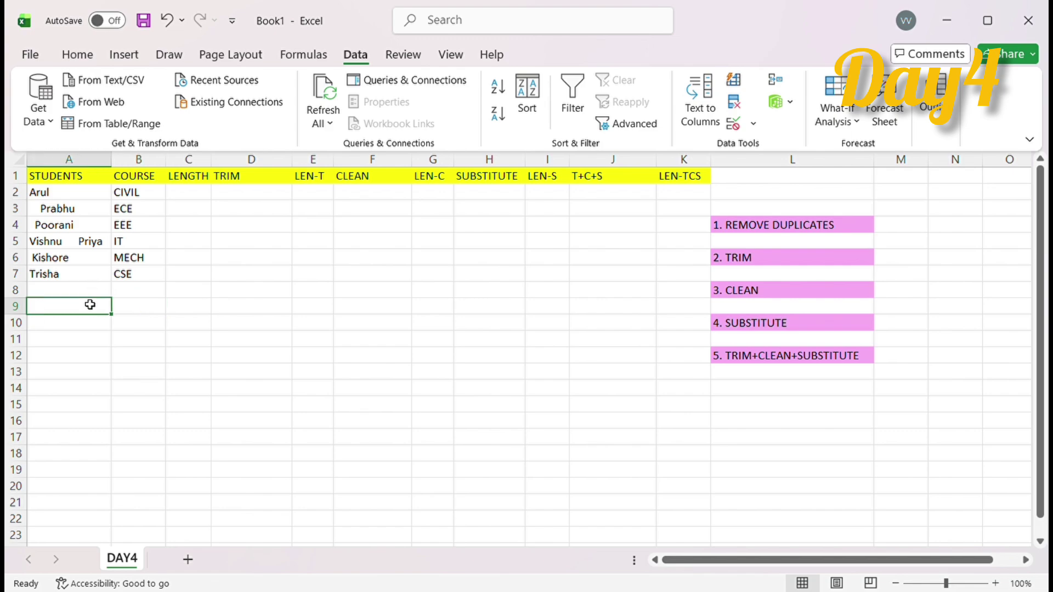
# Calculate the character count of the first student's name by entering =LEN(A2) in C2 of the LENGTH column.
pyautogui.click(200, 196)
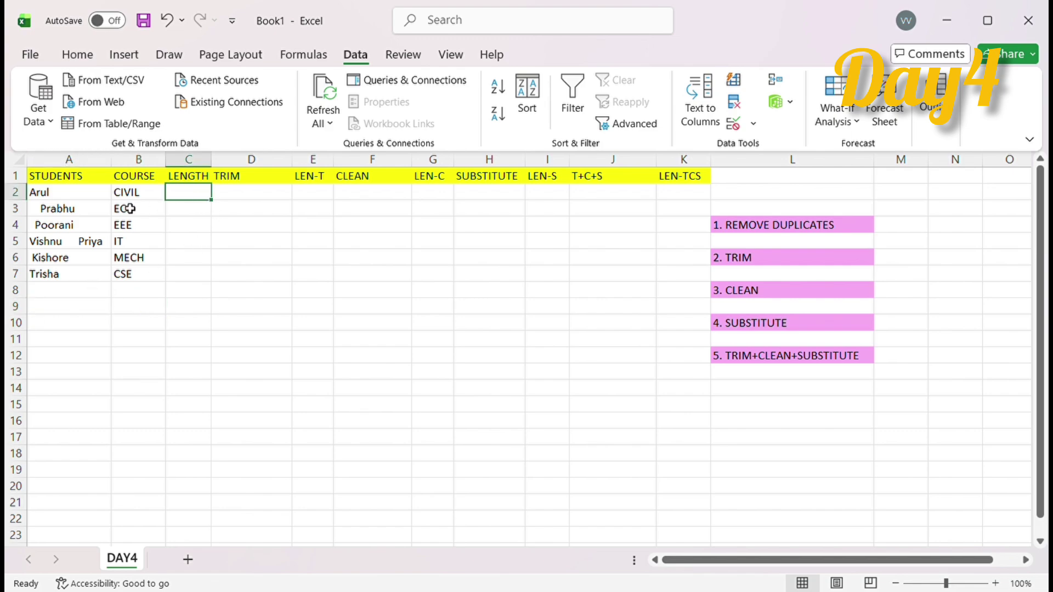
pyautogui.click(87, 201)
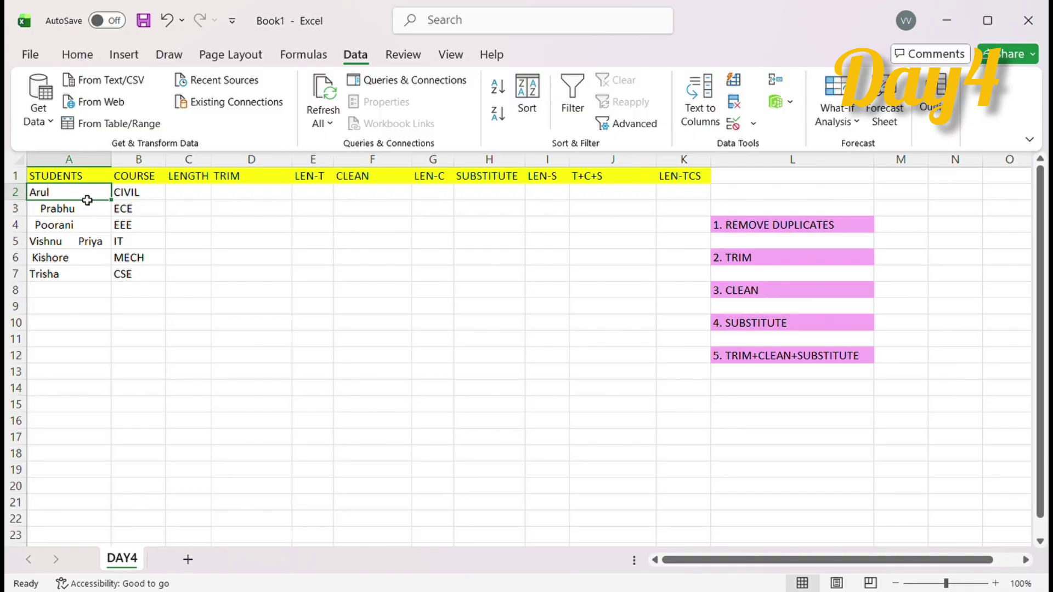
pyautogui.click(187, 196)
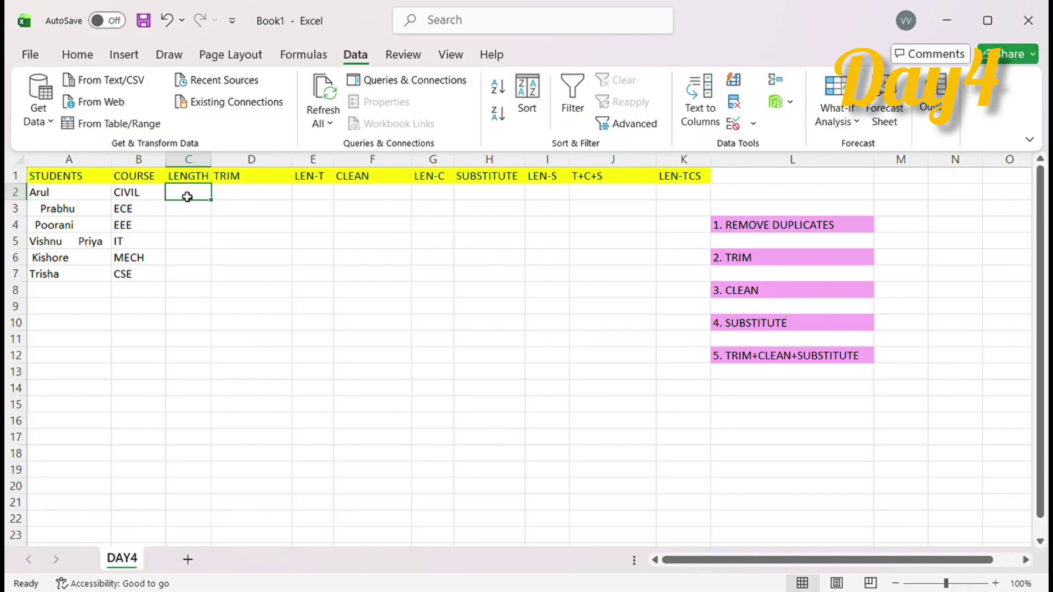
pyautogui.write('=len(')
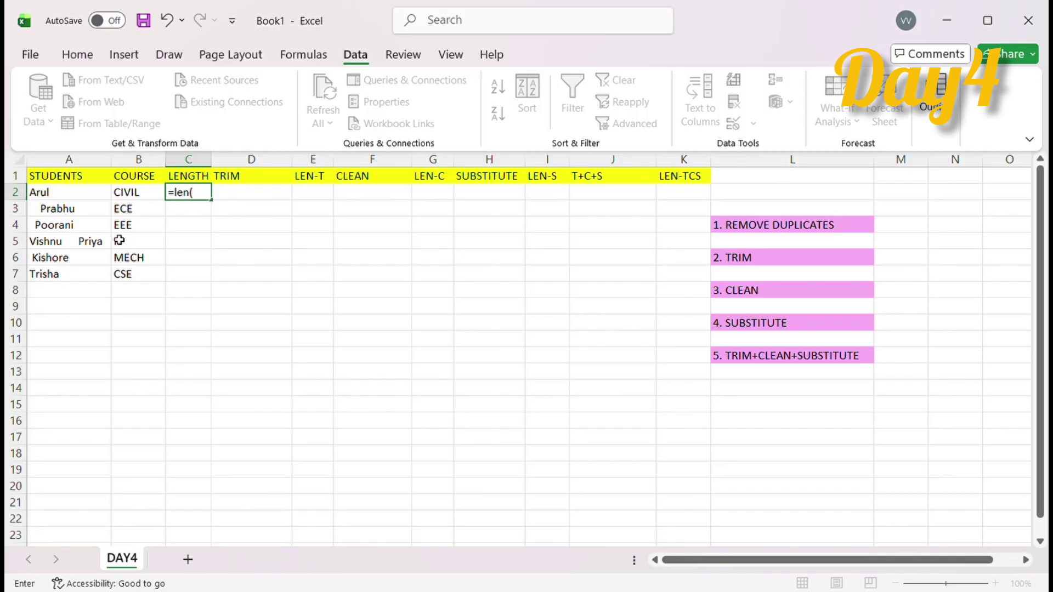
pyautogui.click(55, 195)
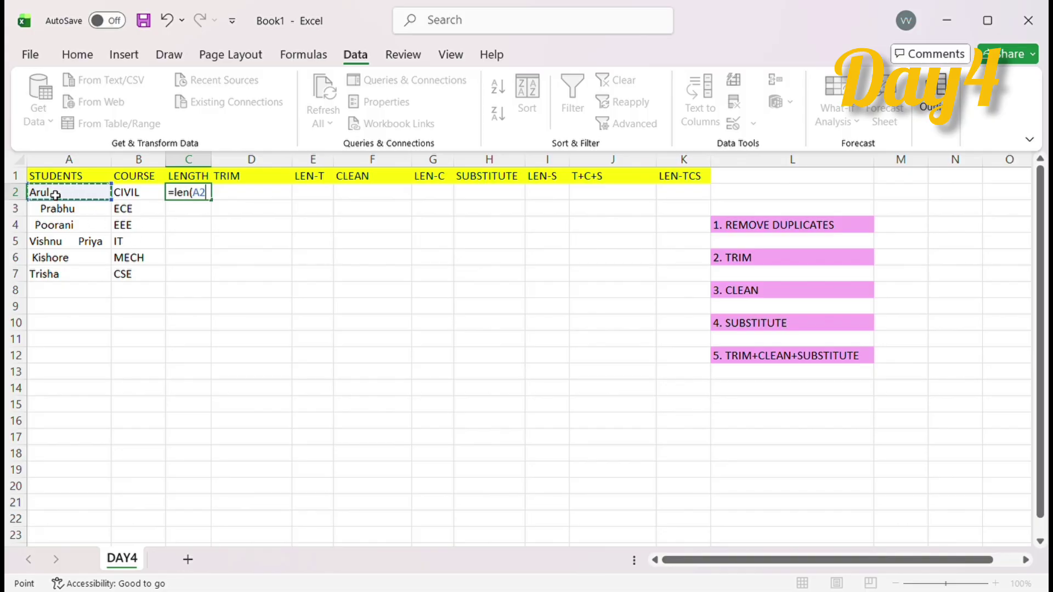
pyautogui.write(')')
pyautogui.press('Return')
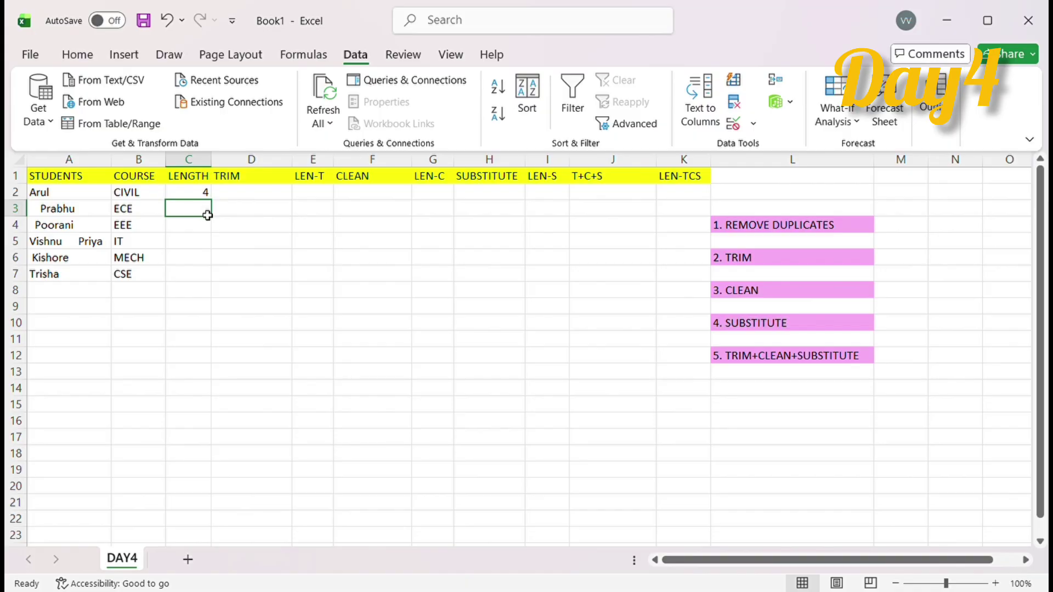
# Enter =LEN(A3) in C3 and fill the formula down the LENGTH column to C7.
pyautogui.write('=')
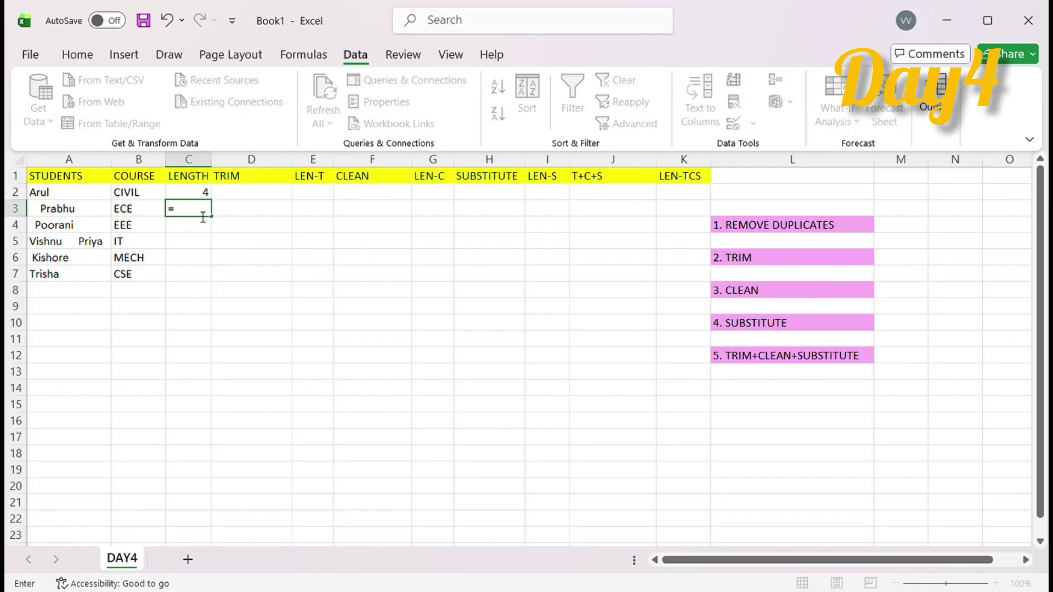
pyautogui.write('LEN(')
pyautogui.click(83, 214)
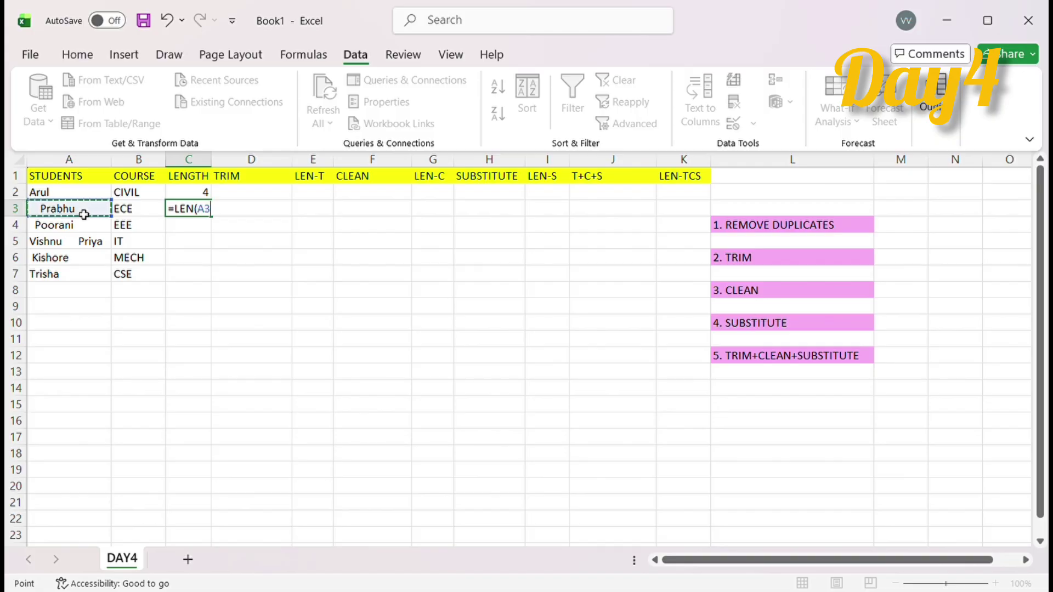
pyautogui.write(')')
pyautogui.press('Return')
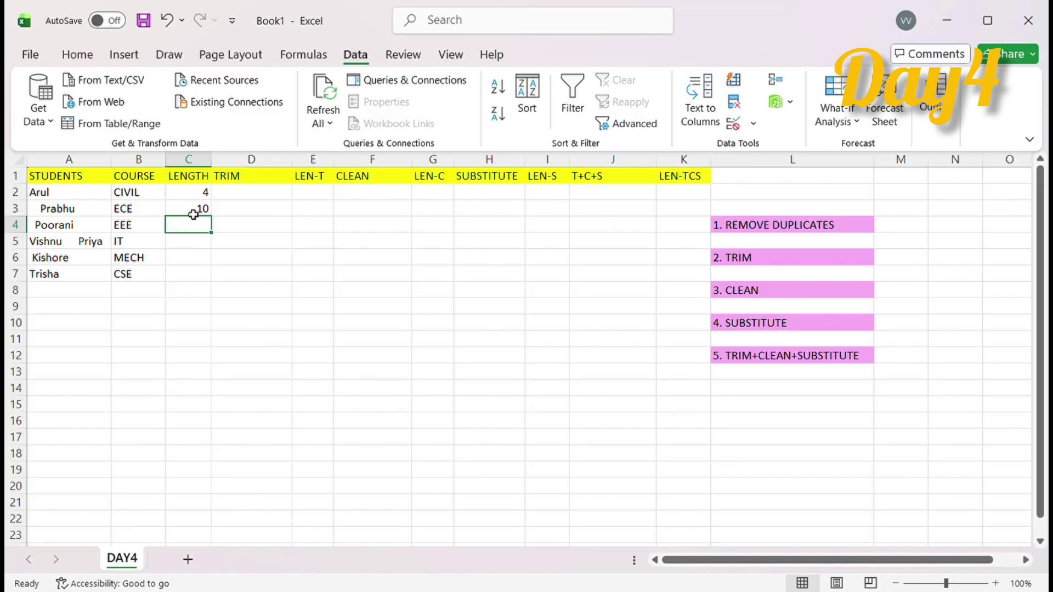
pyautogui.click(193, 215)
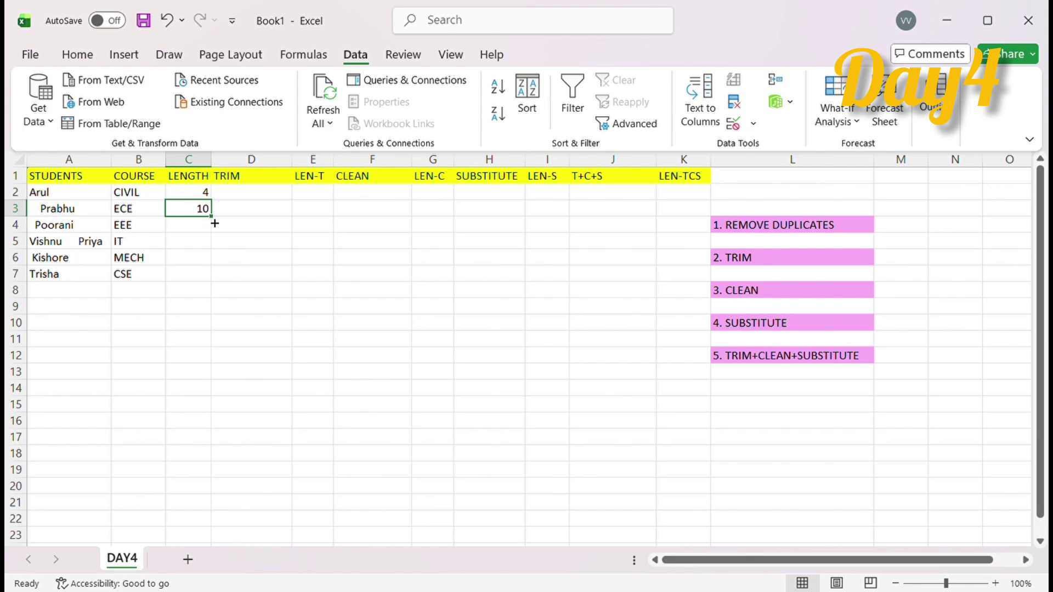
pyautogui.moveTo(214, 224); pyautogui.dragTo(214, 283)
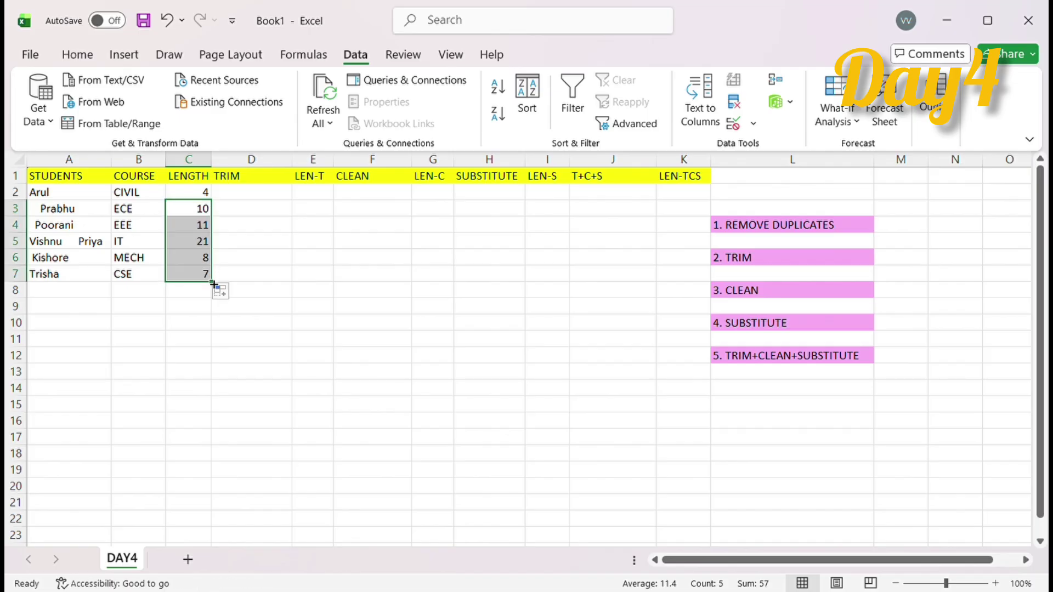
pyautogui.click(154, 341)
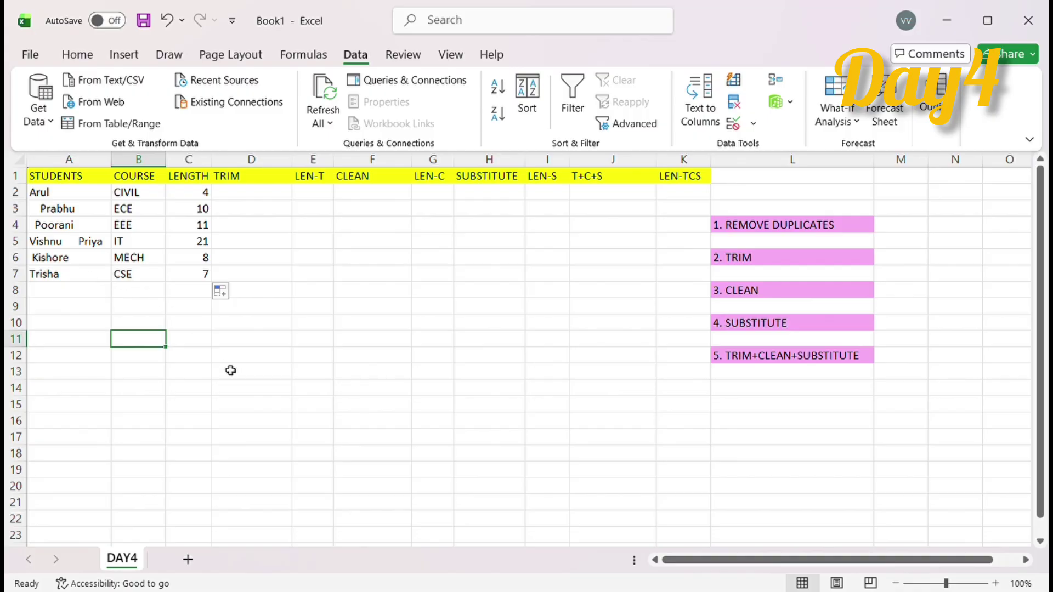
# Enter =TRIM(A2) in D2 and fill the formula down the TRIM column to D7.
pyautogui.click(246, 198)
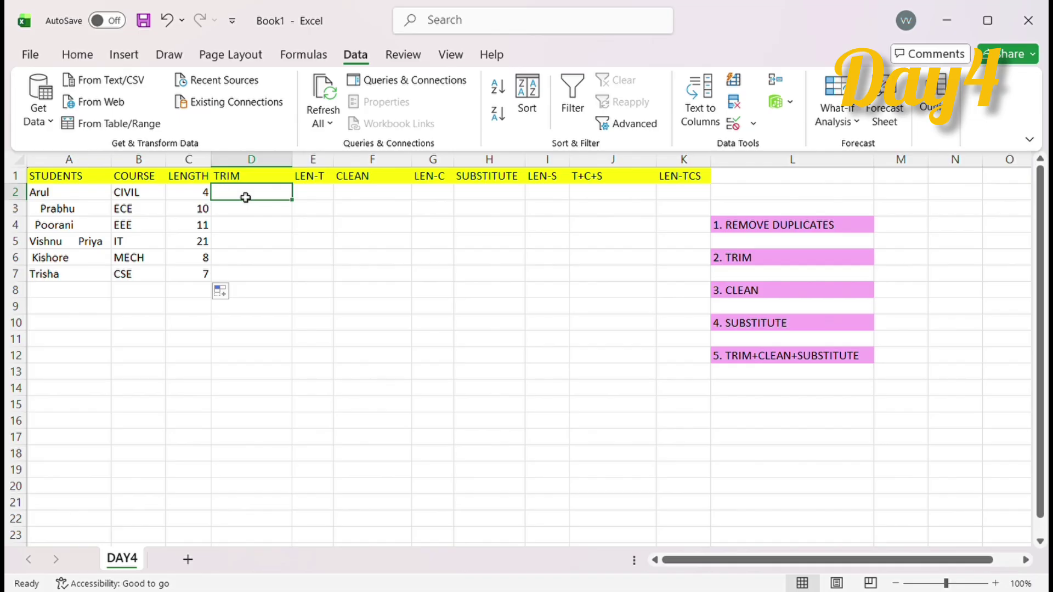
pyautogui.write('=TRIM(')
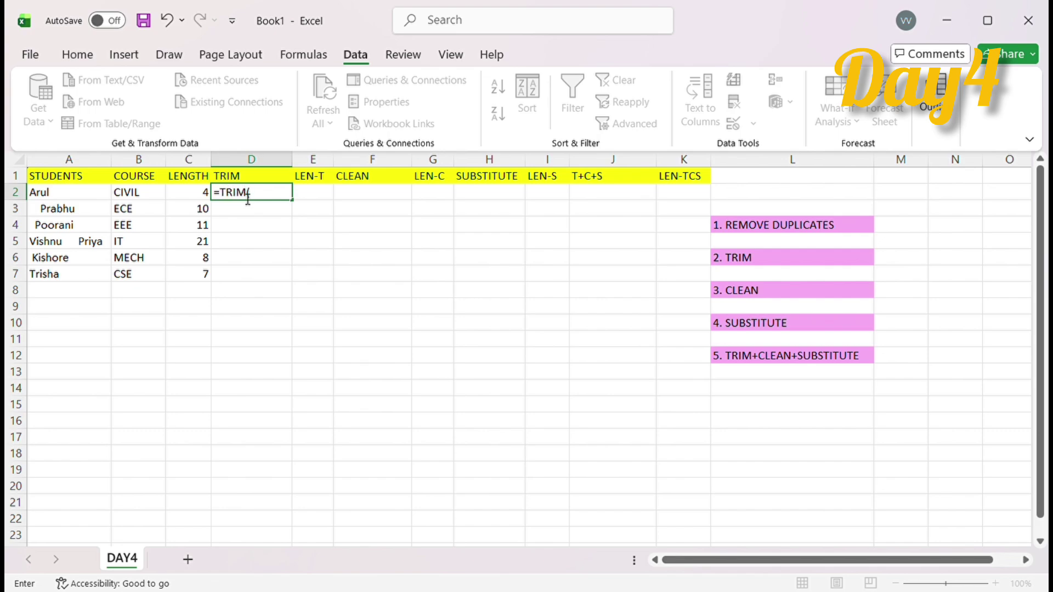
pyautogui.click(89, 196)
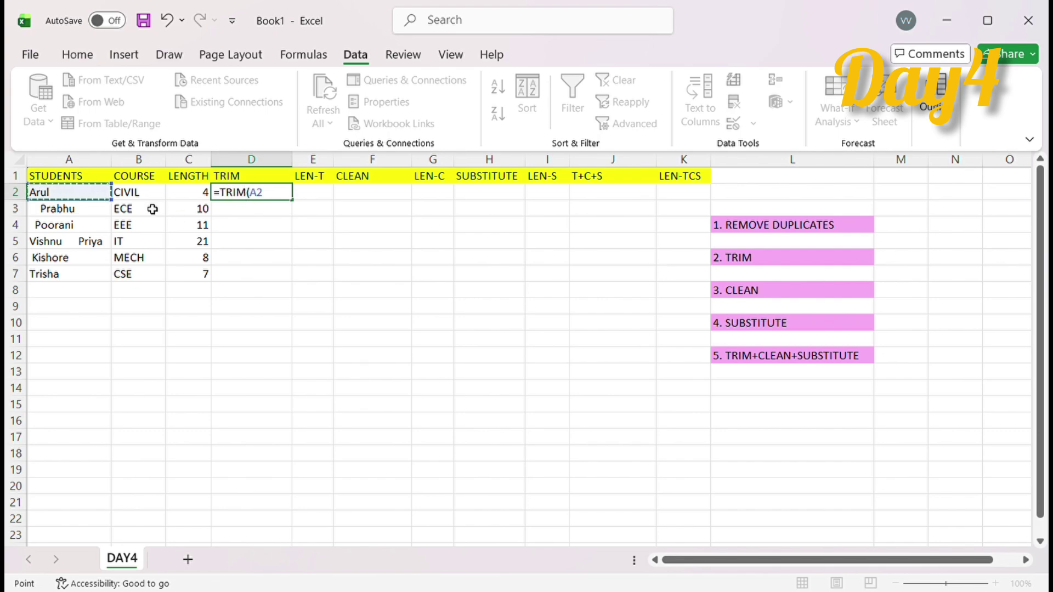
pyautogui.write(')')
pyautogui.press('Return')
pyautogui.click(250, 191)
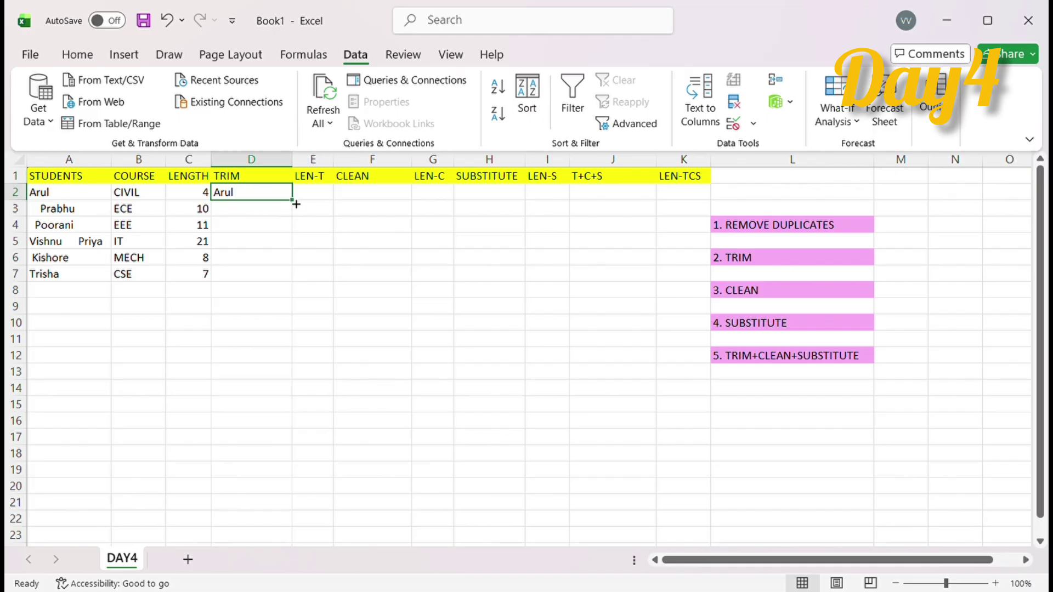
pyautogui.moveTo(296, 204); pyautogui.dragTo(298, 285)
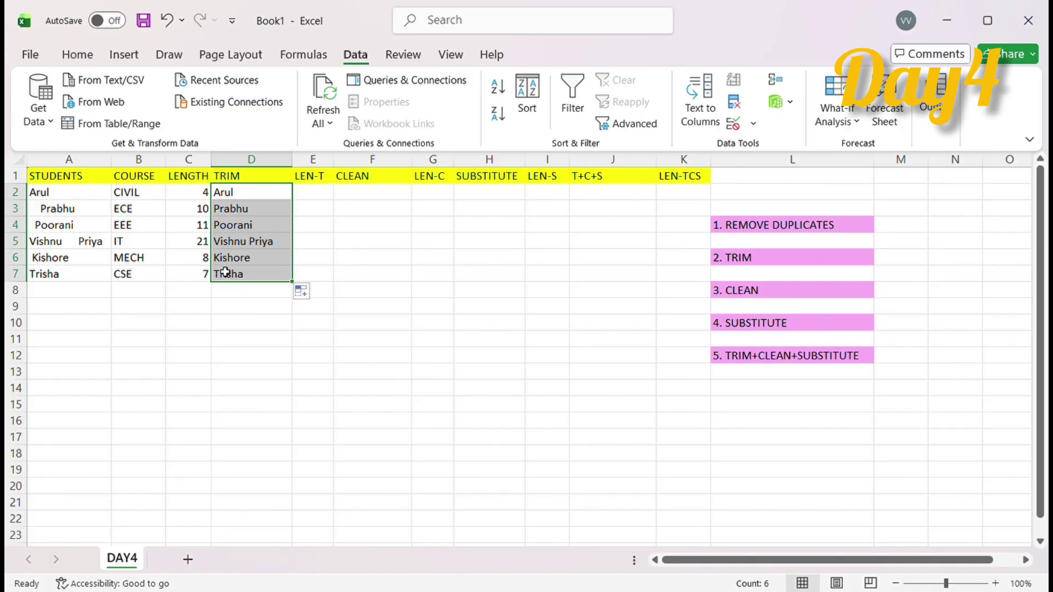
pyautogui.click(70, 338)
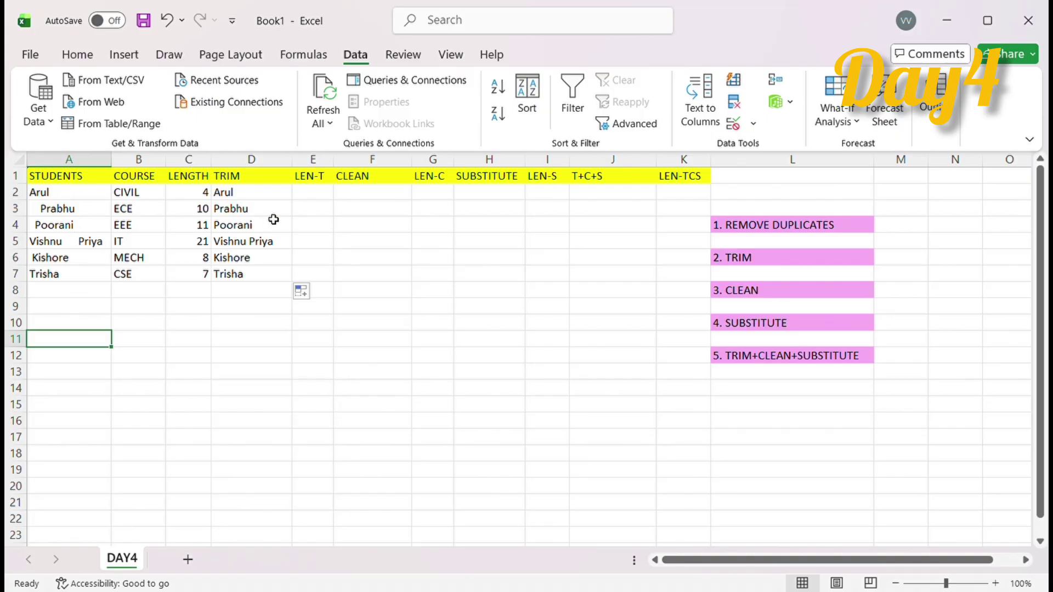
# Calculate the length of the first trimmed name by entering =LEN(D2) in E2 of the LEN-T column.
pyautogui.click(322, 197)
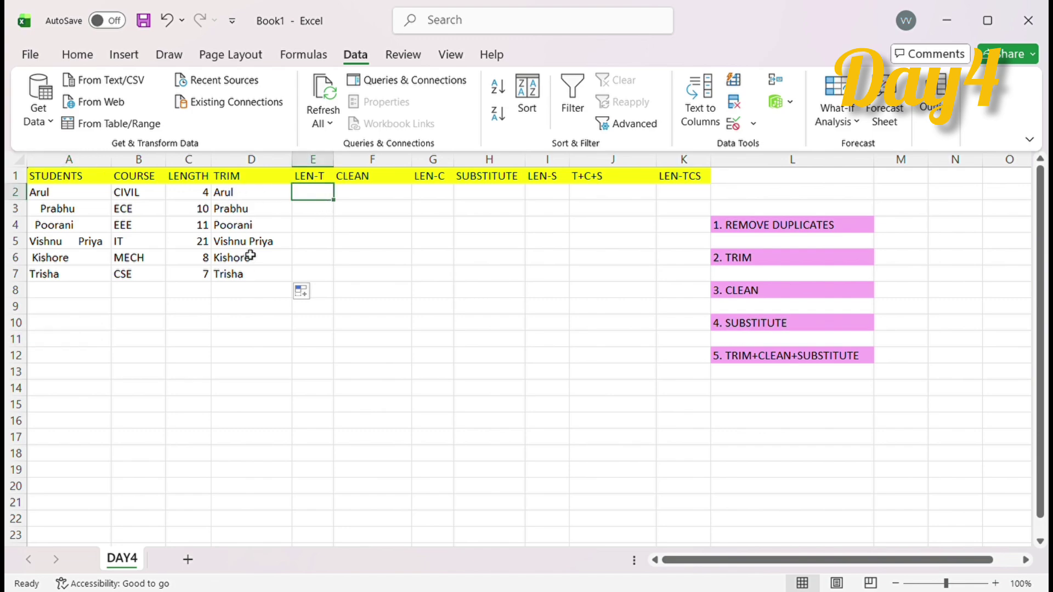
pyautogui.doubleClick(313, 195)
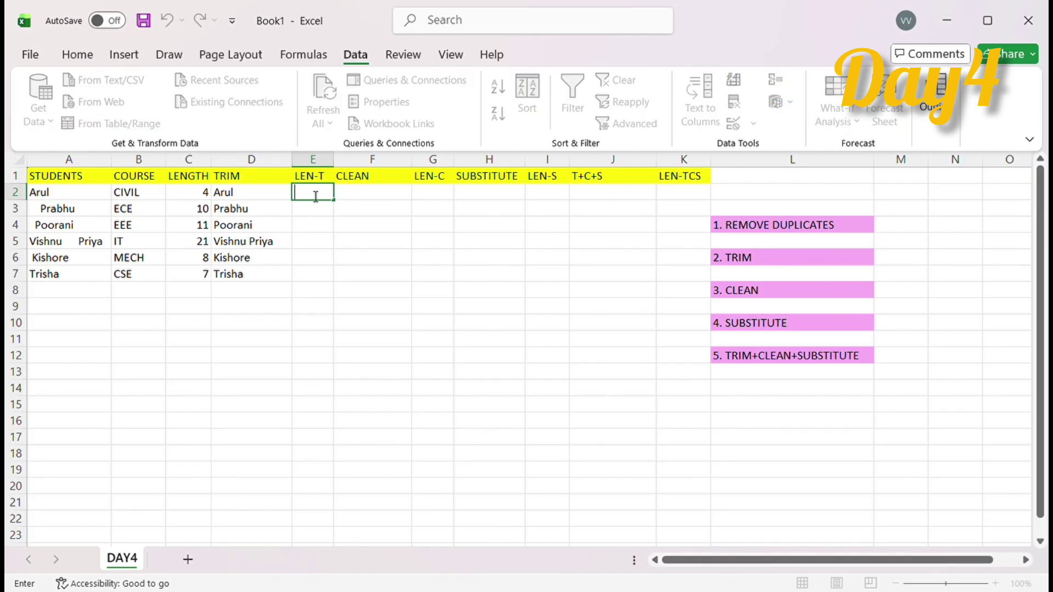
pyautogui.write('=LEN(')
pyautogui.click(254, 195)
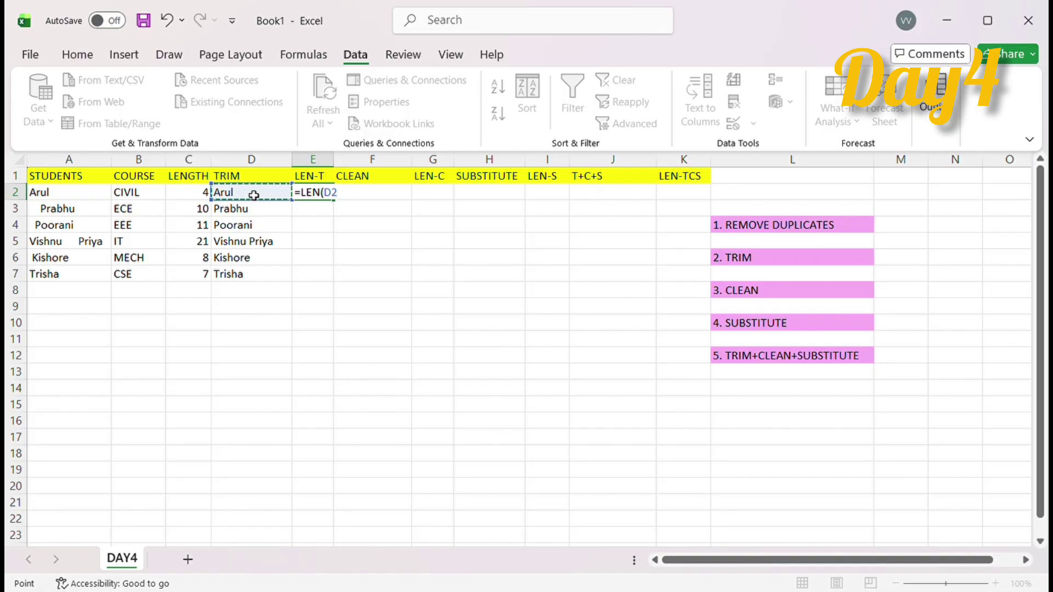
pyautogui.write(')')
pyautogui.press('Return')
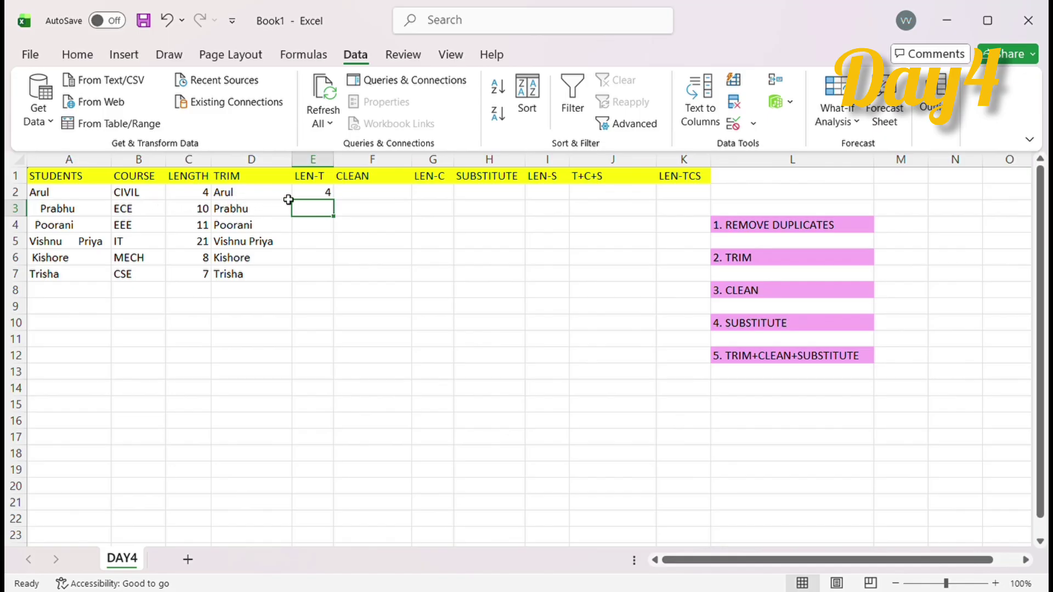
# Enter =LEN(D3) in E3 and fill the formula down the LEN-T column to E7.
pyautogui.click(319, 195)
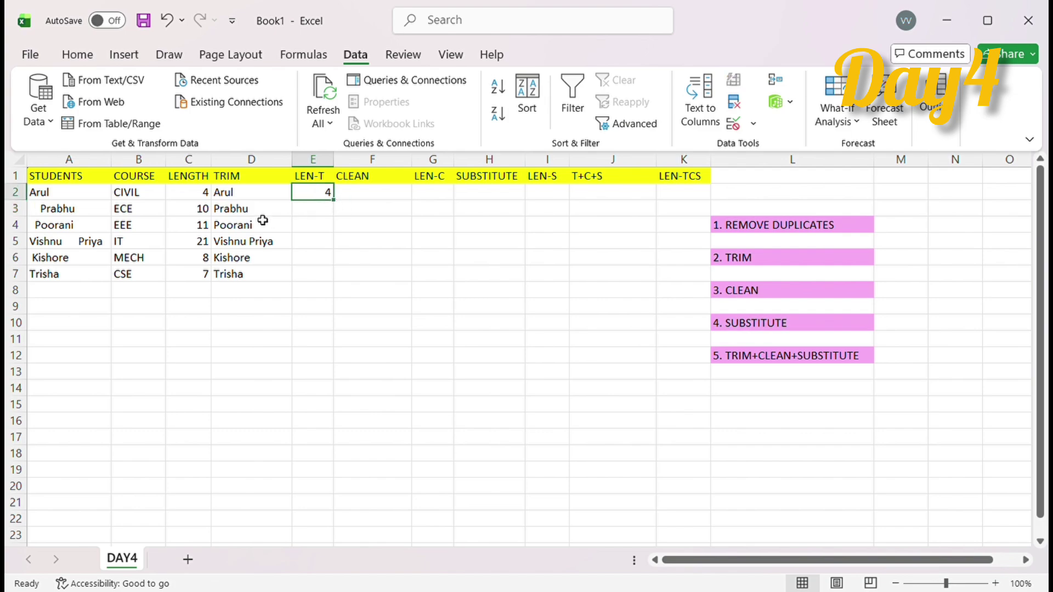
pyautogui.click(315, 215)
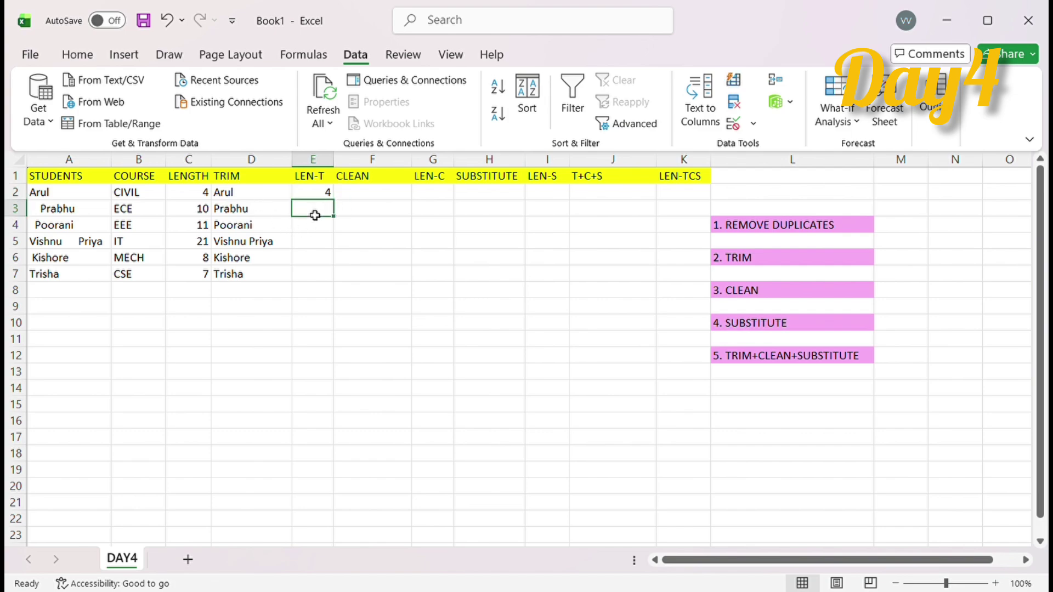
pyautogui.write('=LE')
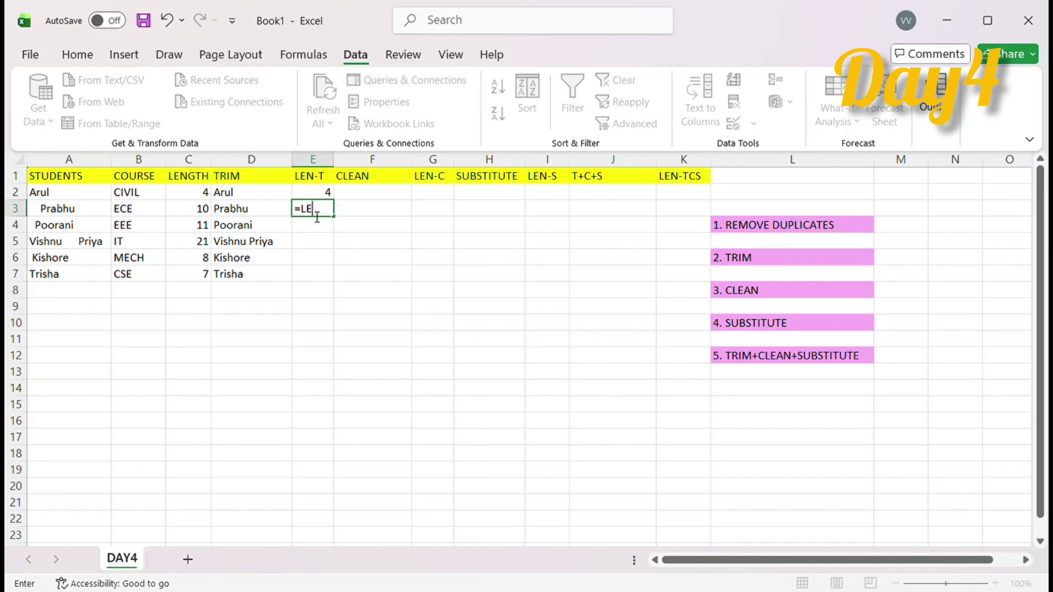
pyautogui.write('N(')
pyautogui.click(242, 212)
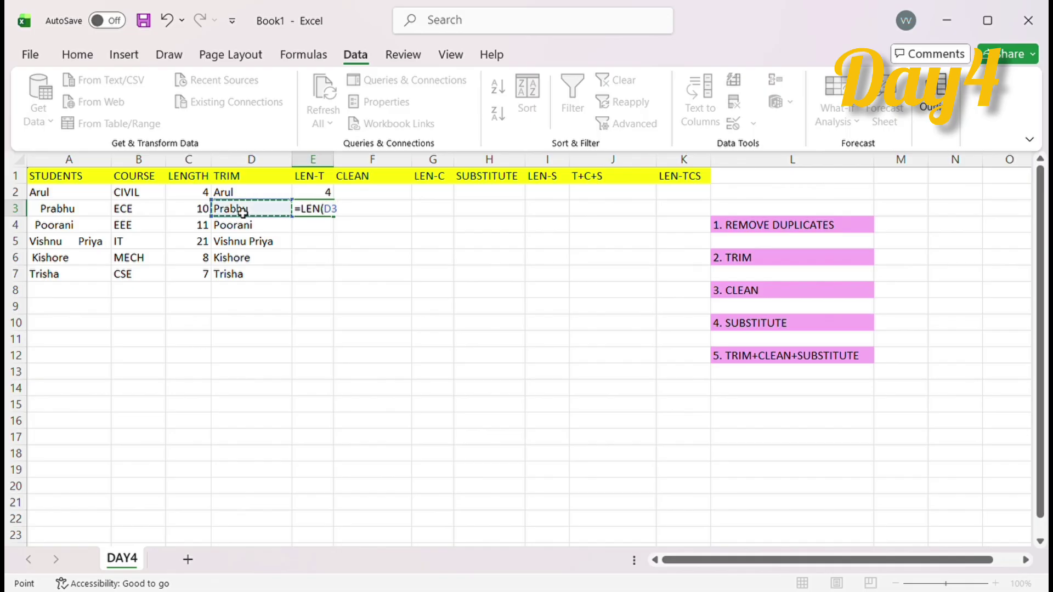
pyautogui.write(')')
pyautogui.press('Return')
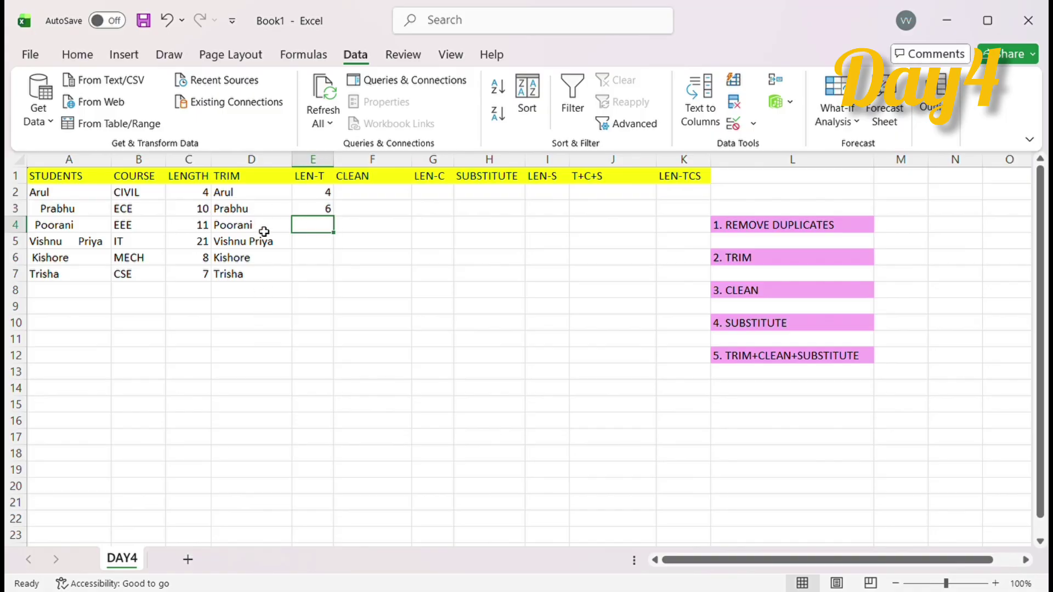
pyautogui.click(331, 209)
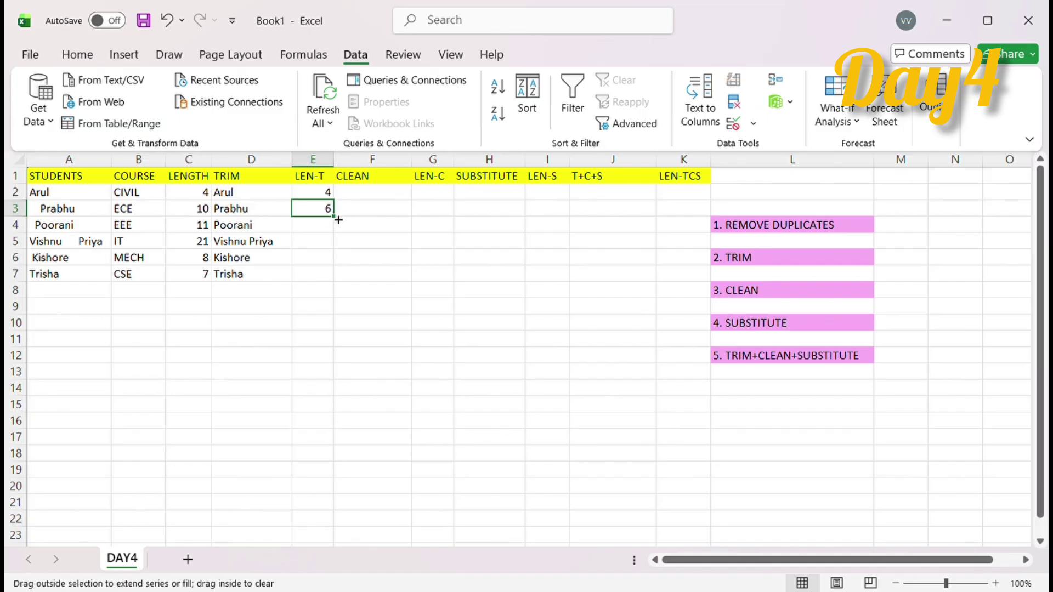
pyautogui.moveTo(338, 219); pyautogui.dragTo(342, 283)
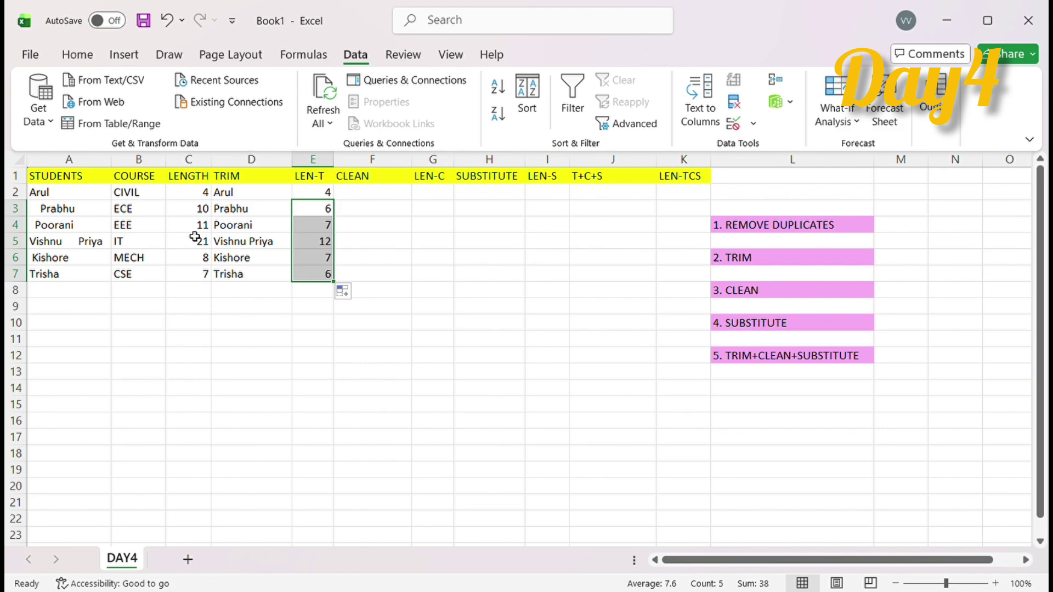
pyautogui.click(329, 257)
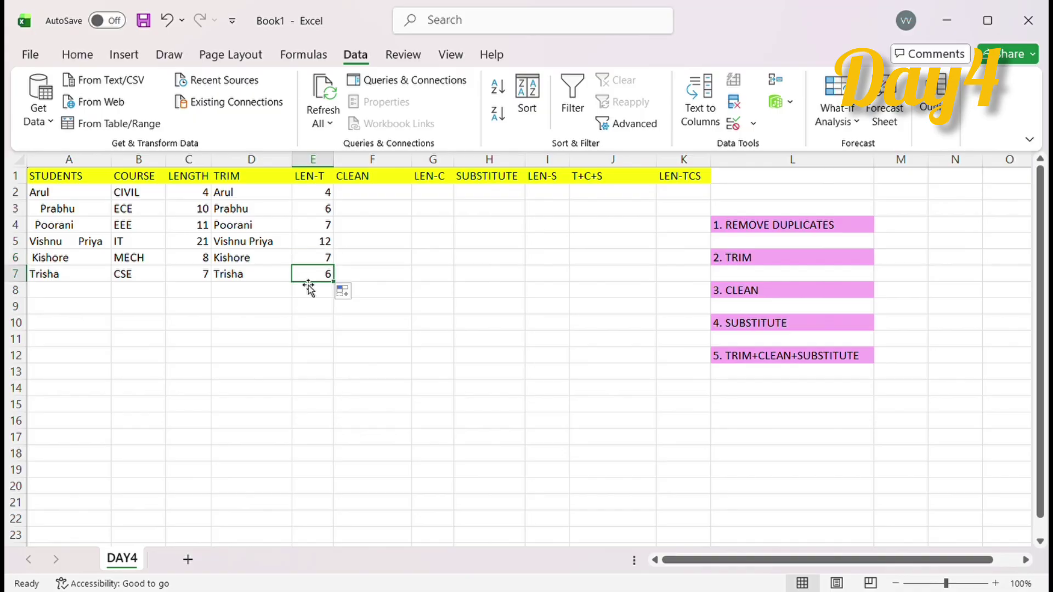
pyautogui.click(379, 197)
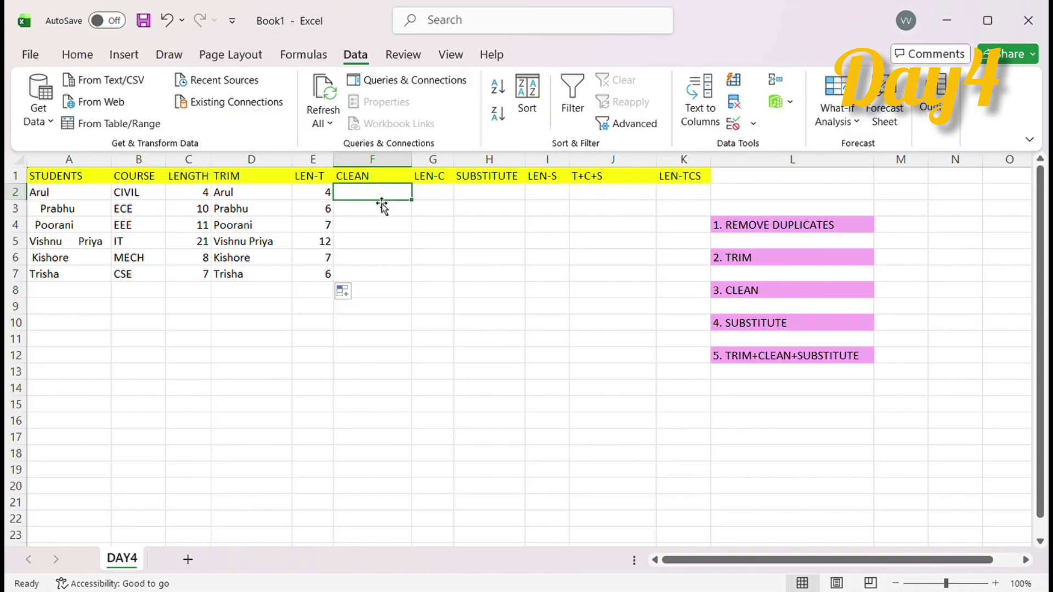
pyautogui.click(85, 278)
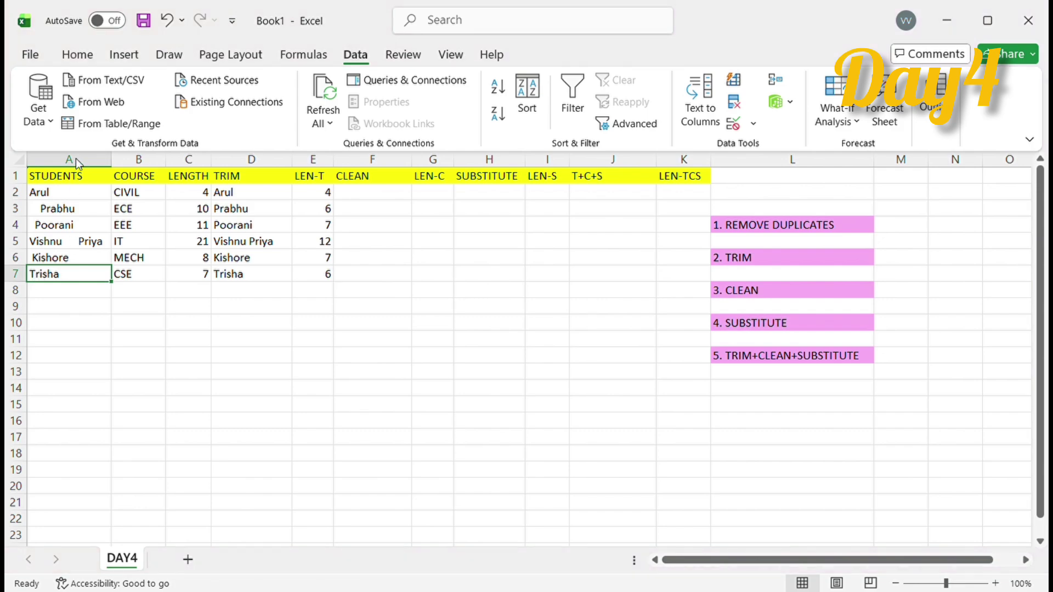
pyautogui.hotkey('ctrl', 'c')
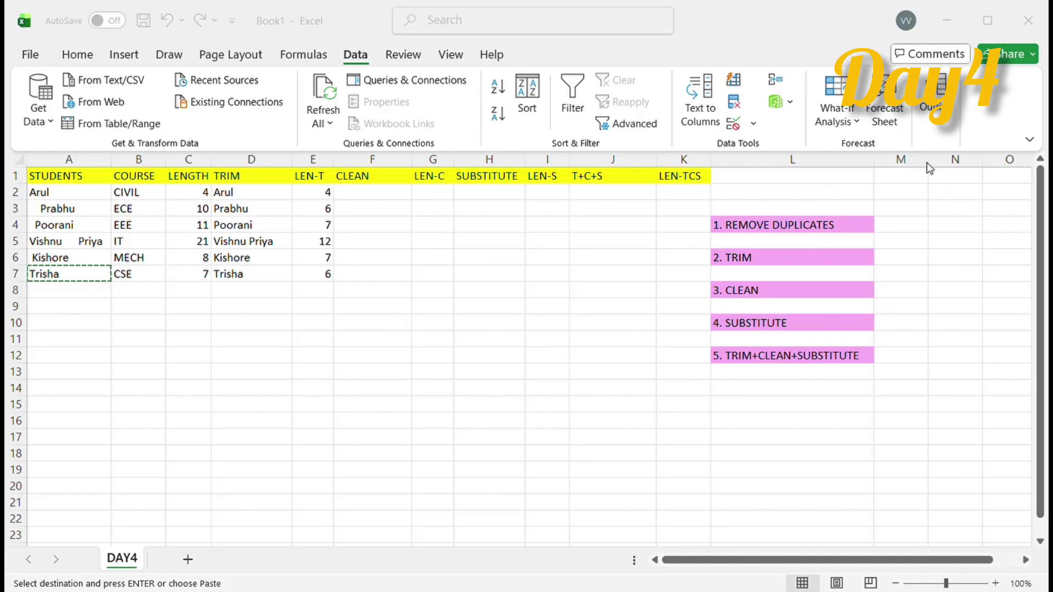
pyautogui.click(883, 138)
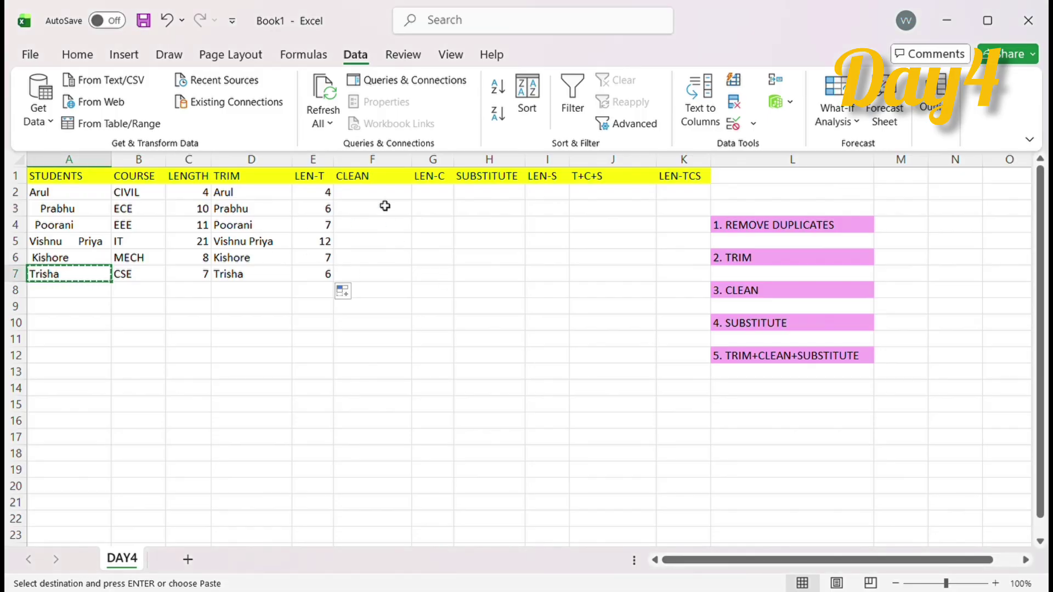
# Enter =CLEAN(A2) in F2 and fill the formula down the CLEAN column to F7.
pyautogui.click(380, 201)
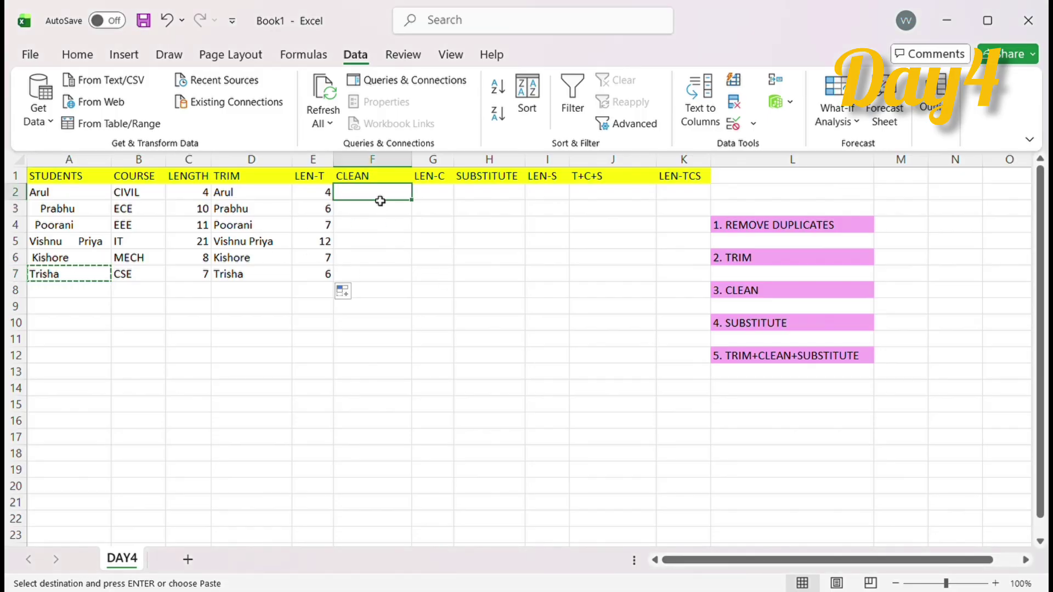
pyautogui.write('=')
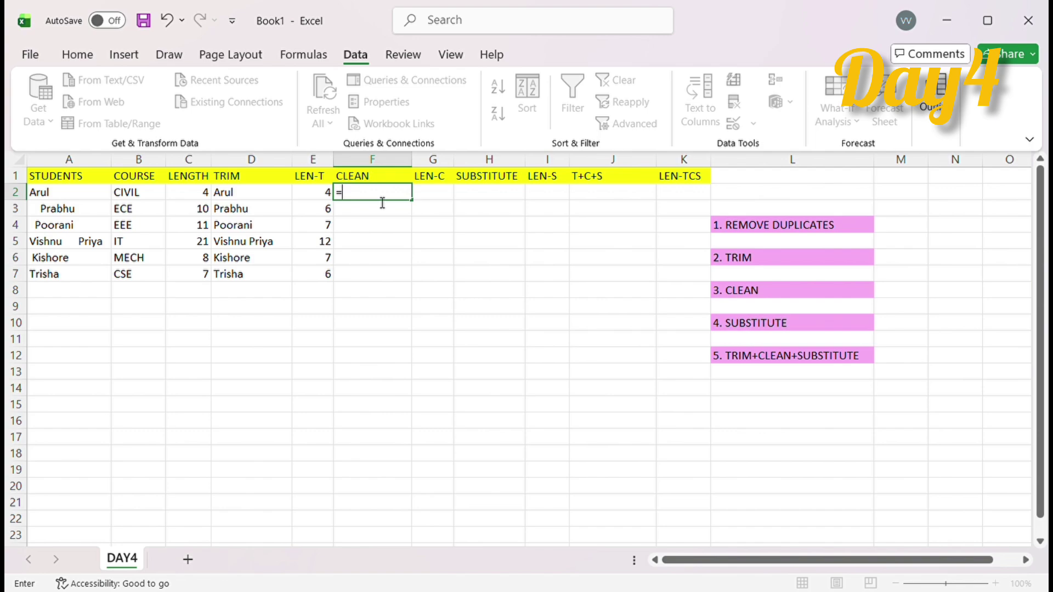
pyautogui.write('CLEAN(')
pyautogui.click(78, 199)
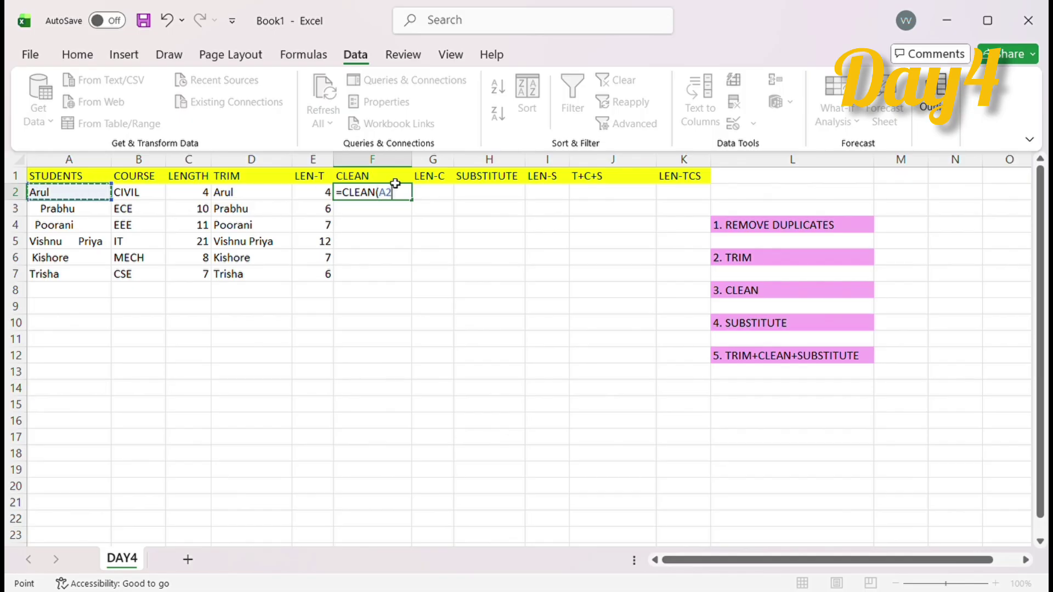
pyautogui.write(')')
pyautogui.press('Return')
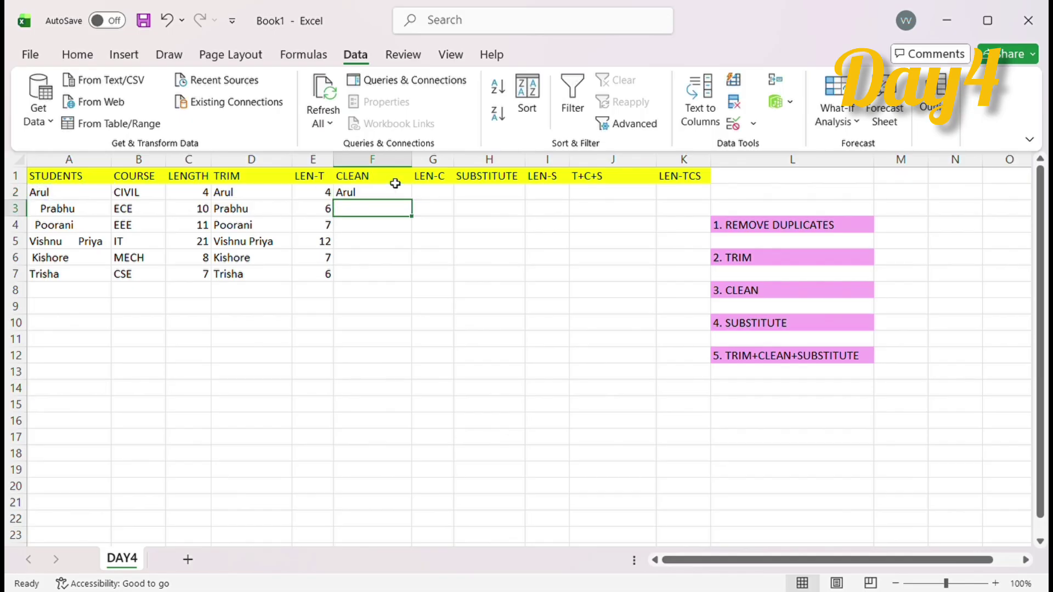
pyautogui.click(393, 192)
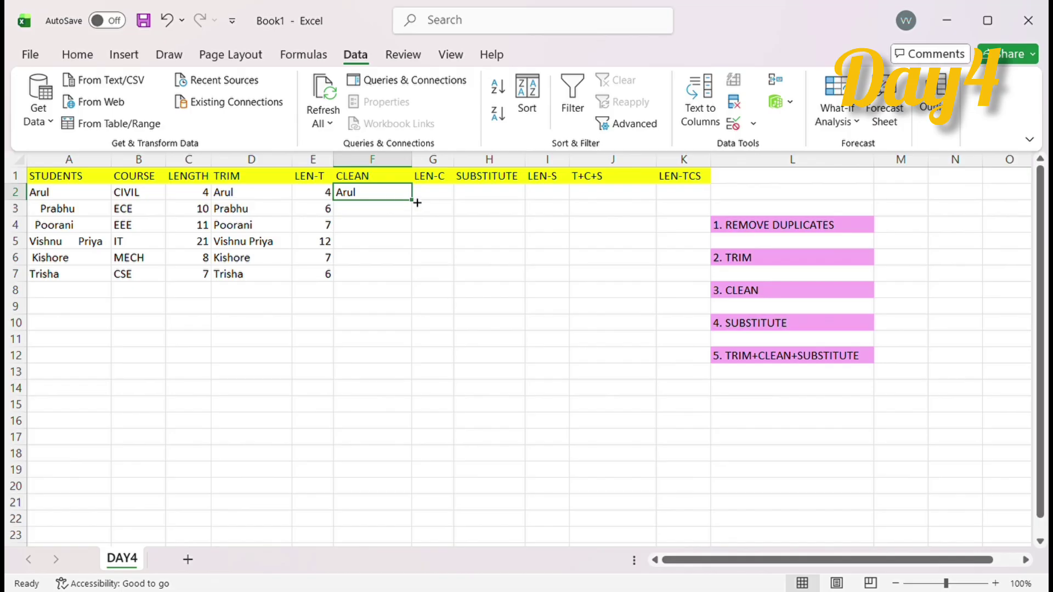
pyautogui.moveTo(417, 204); pyautogui.dragTo(424, 284)
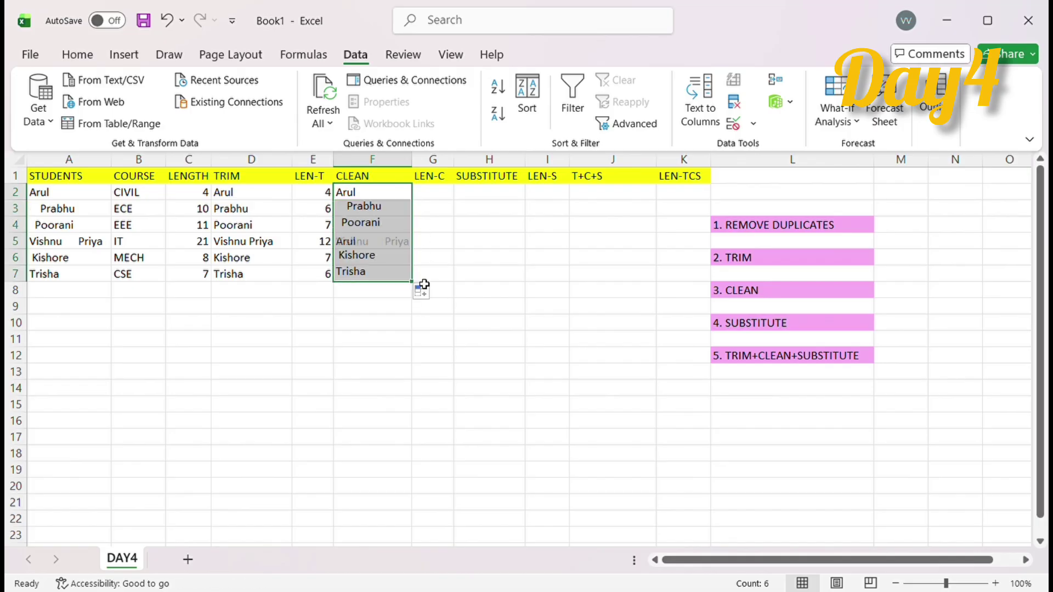
pyautogui.click(410, 312)
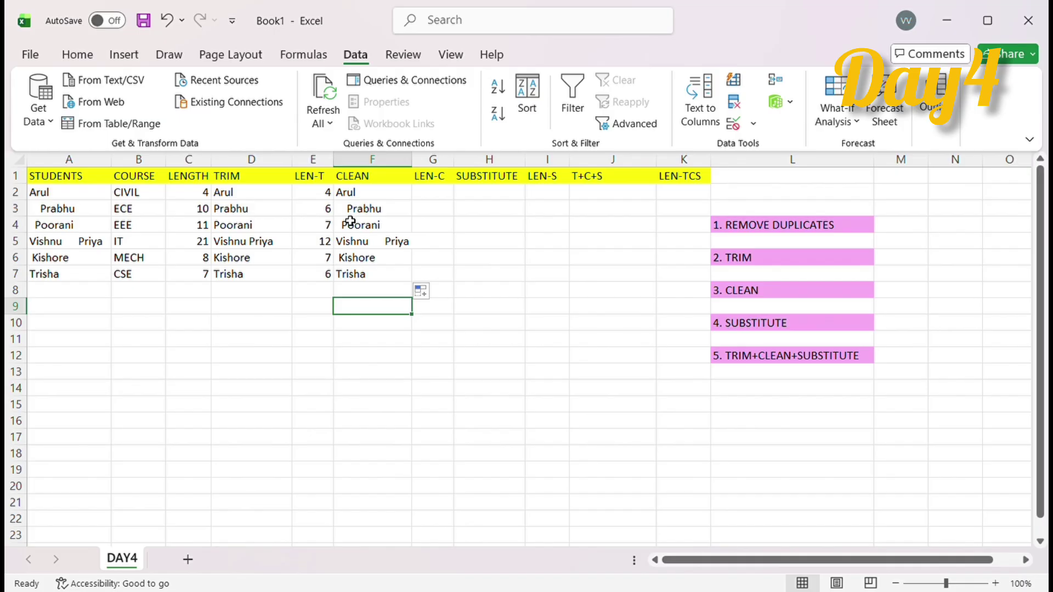
pyautogui.click(348, 386)
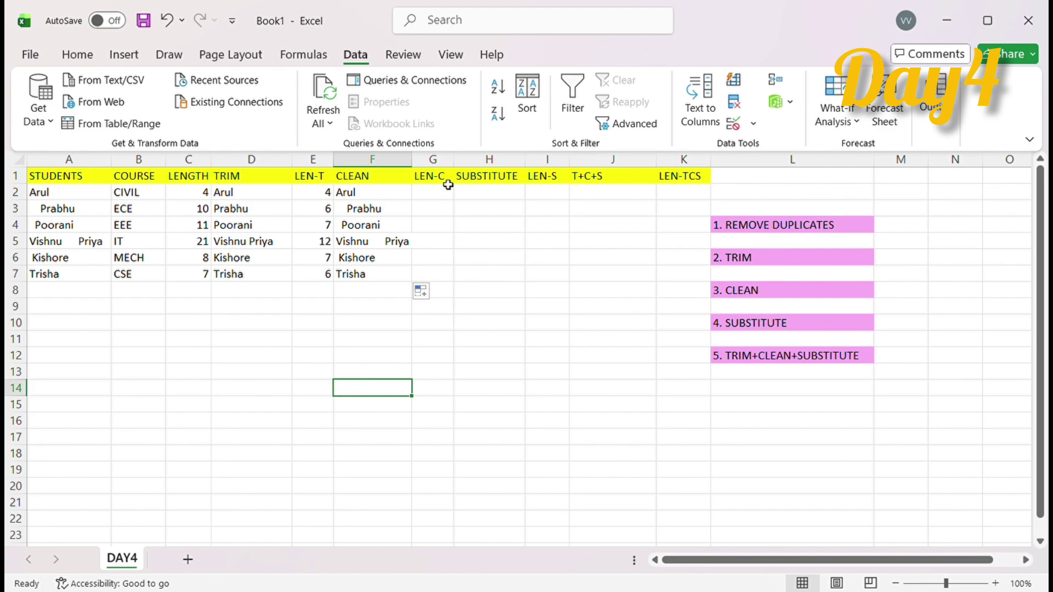
# Enter =LEN(F2) in G2 and fill the formula down the LEN-C column to G7.
pyautogui.click(432, 193)
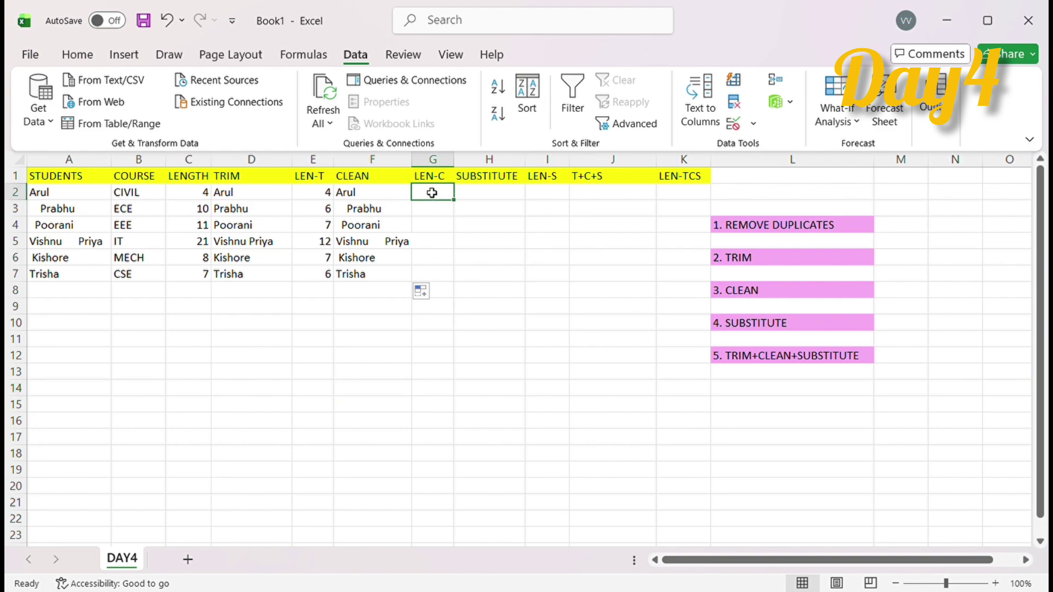
pyautogui.write('=')
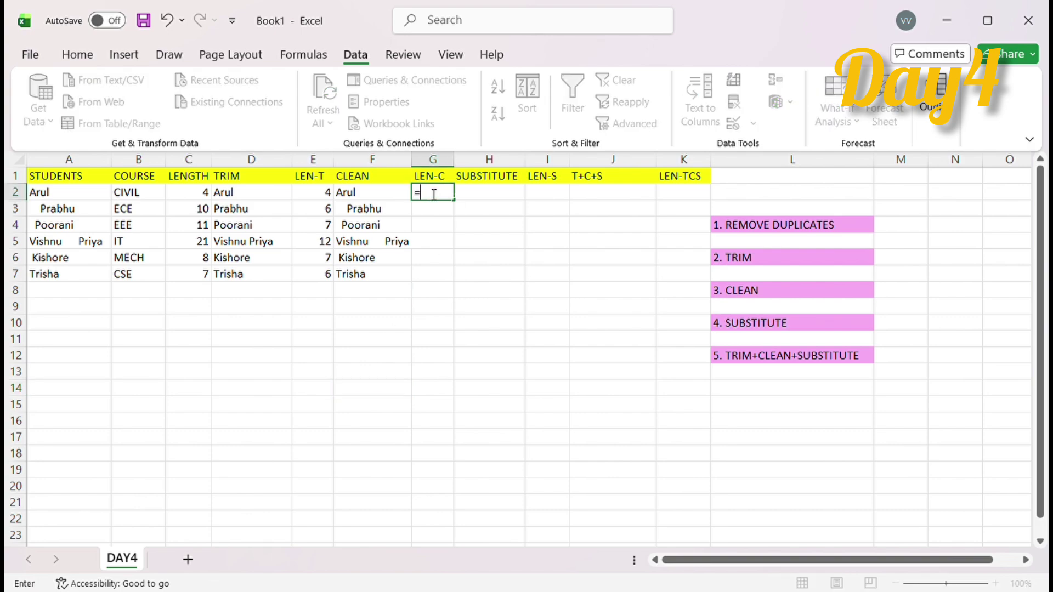
pyautogui.write('LEN(')
pyautogui.click(379, 193)
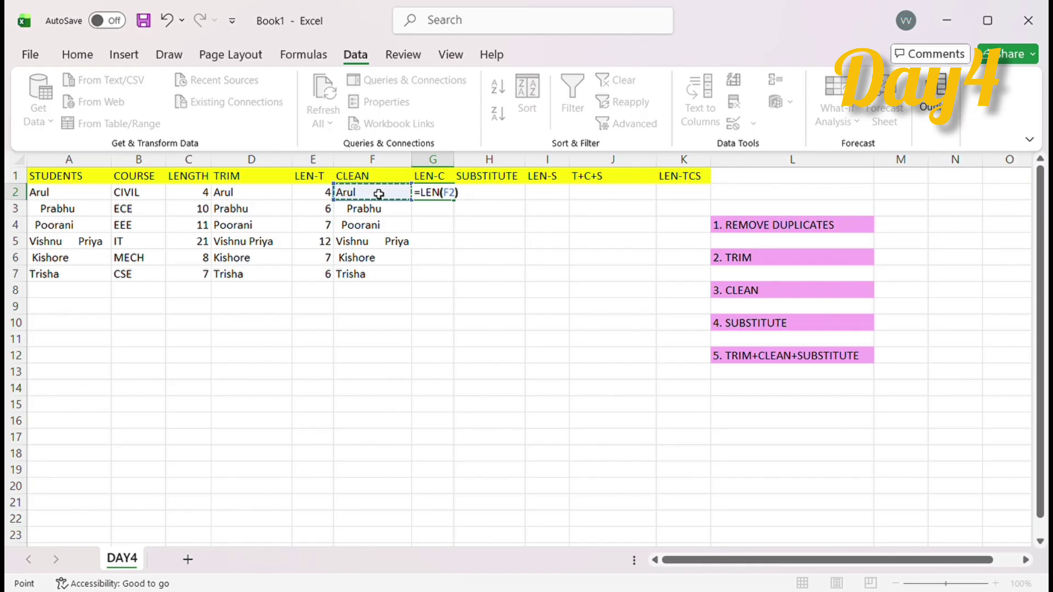
pyautogui.press('Return')
pyautogui.click(427, 198)
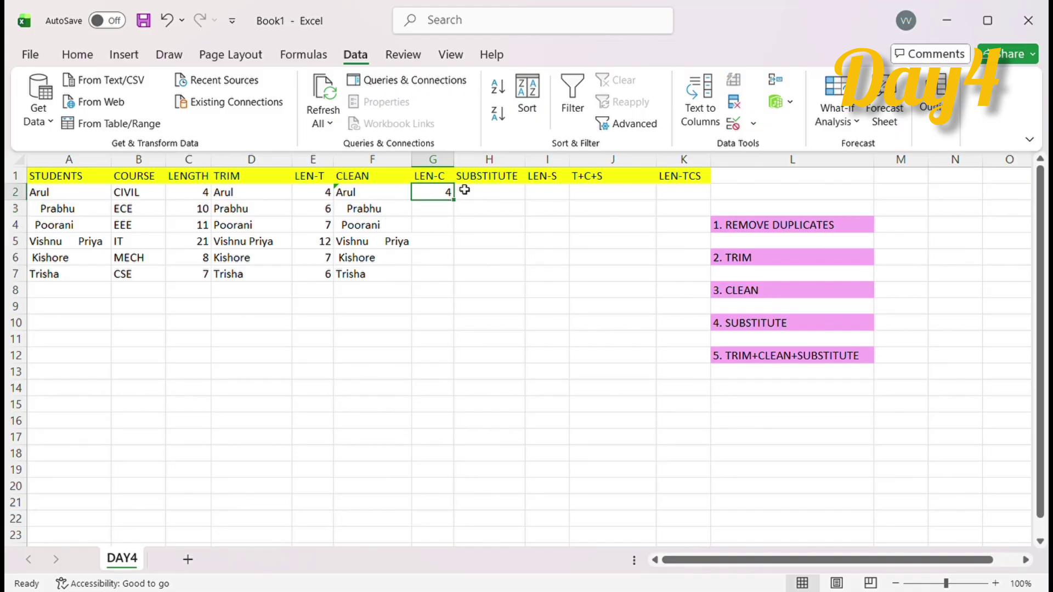
pyautogui.moveTo(460, 202); pyautogui.dragTo(468, 282)
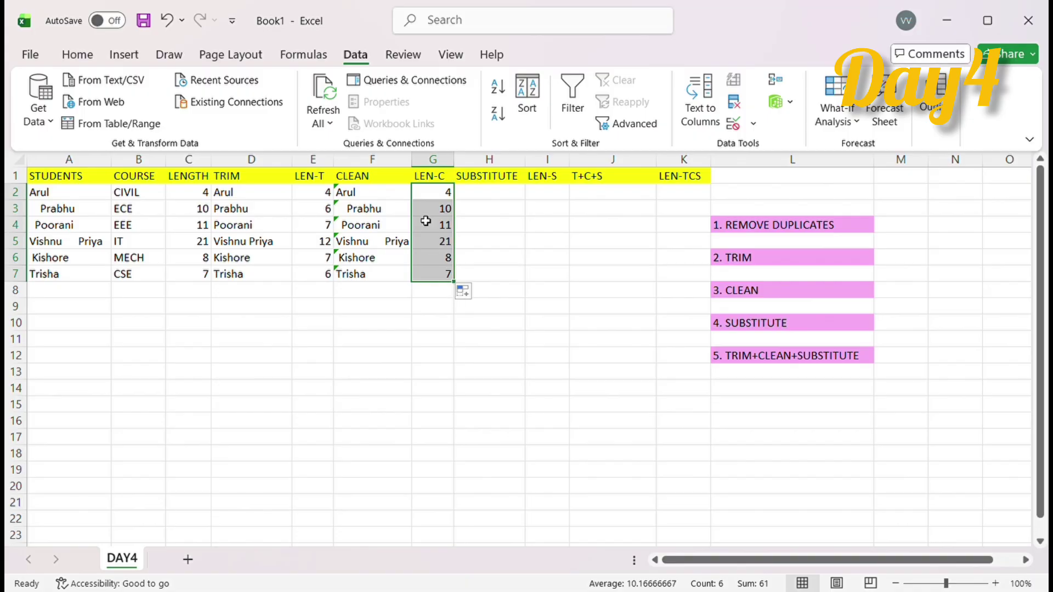
pyautogui.click(406, 327)
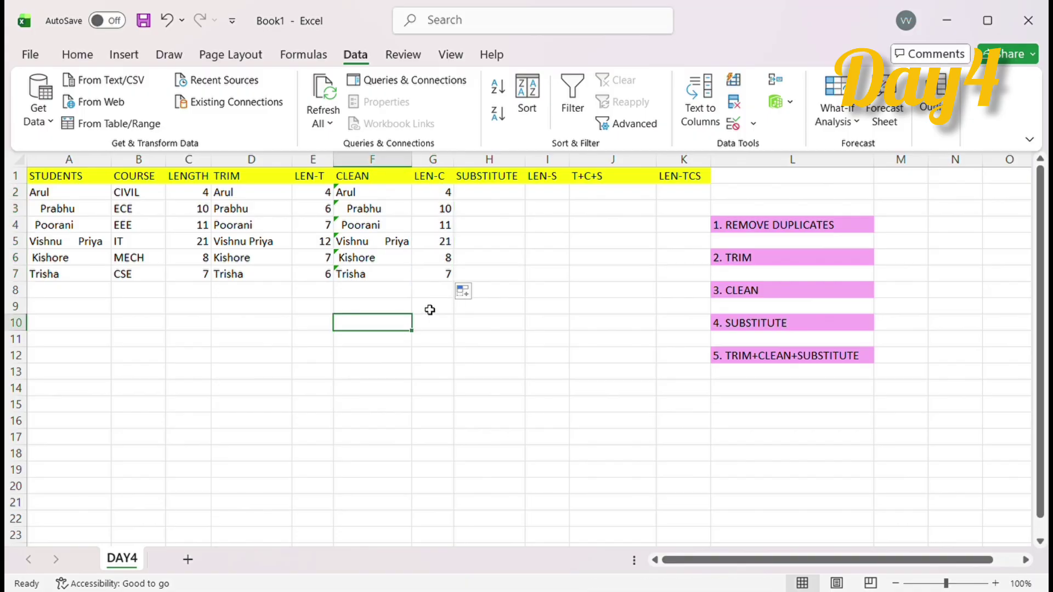
pyautogui.click(389, 277)
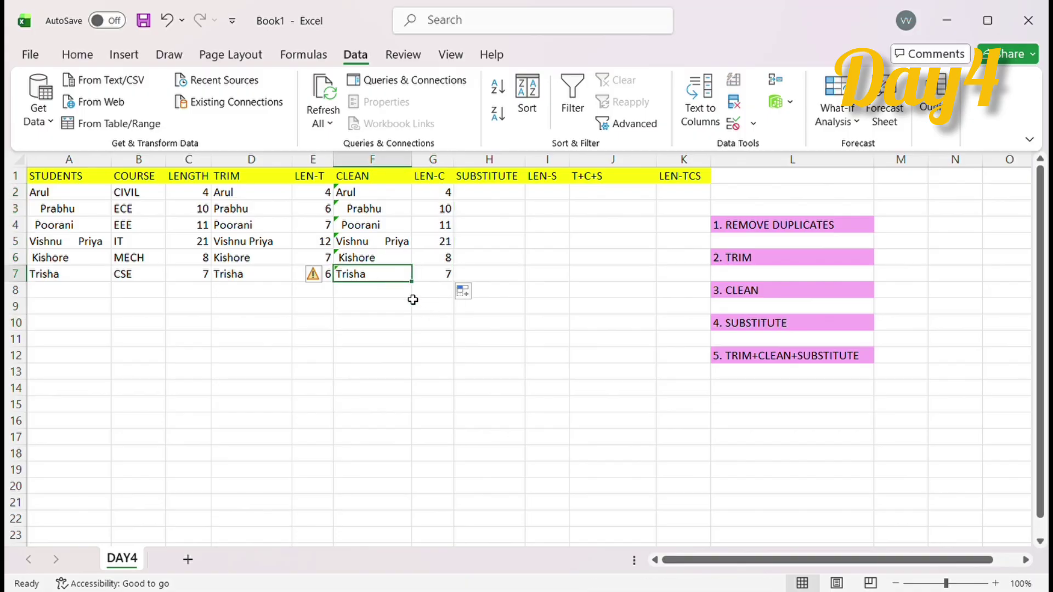
pyautogui.press('Return')
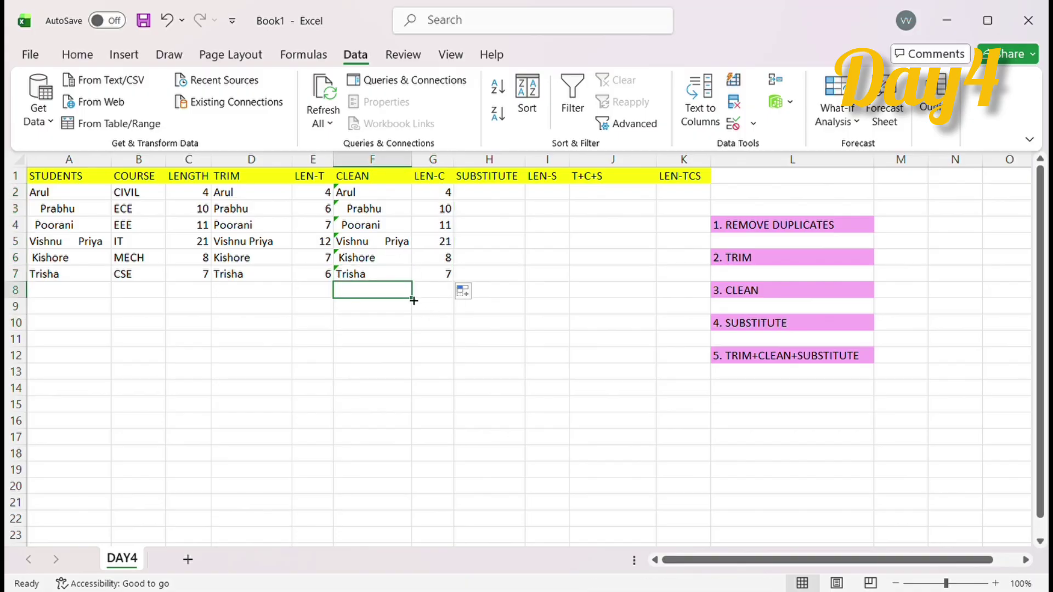
# Enter =SUBSTITUTE(A2,CHAR(100),"""") in H2 of the SUBSTITUTE column.
pyautogui.click(516, 192)
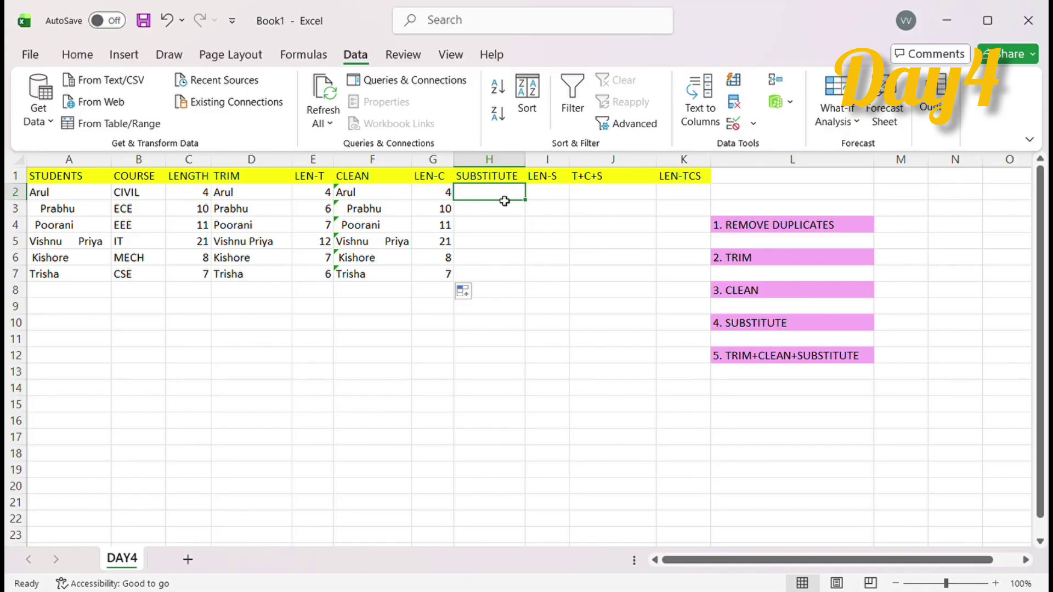
pyautogui.write('=SUBS')
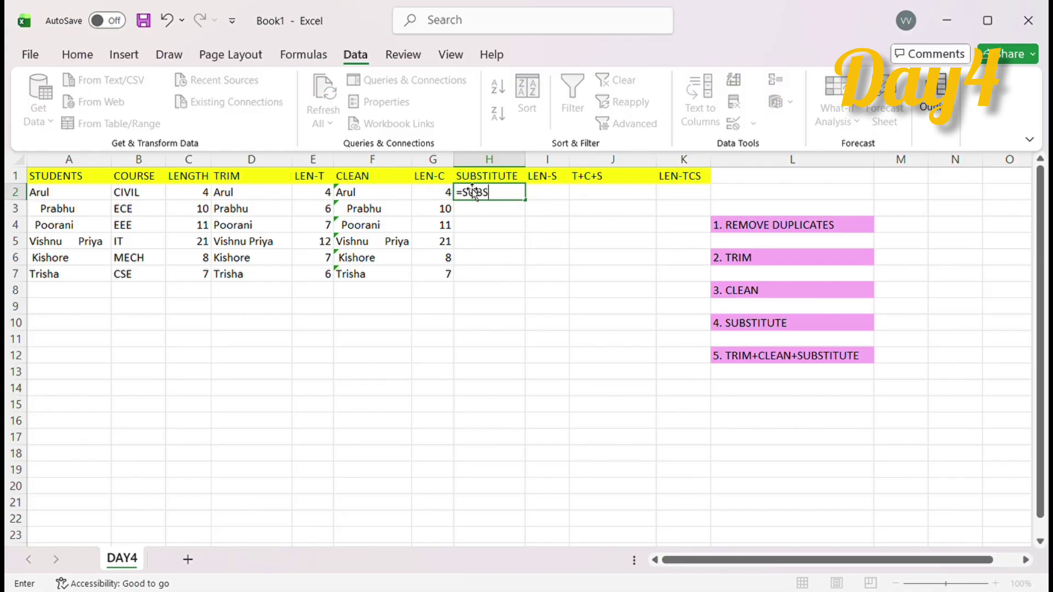
pyautogui.write('TITUTE(')
pyautogui.click(108, 199)
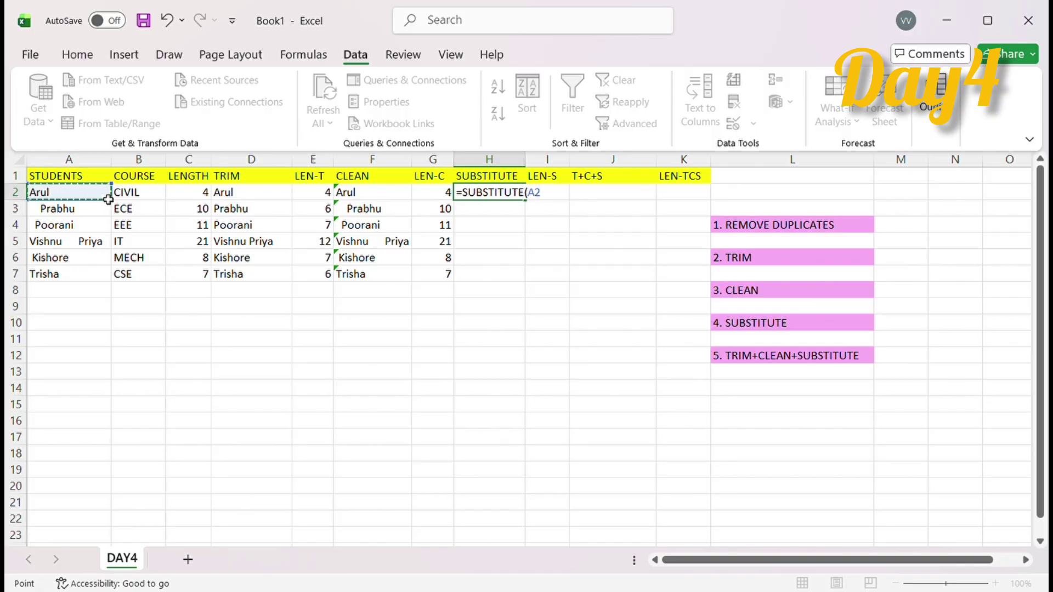
pyautogui.write(',CHAR(')
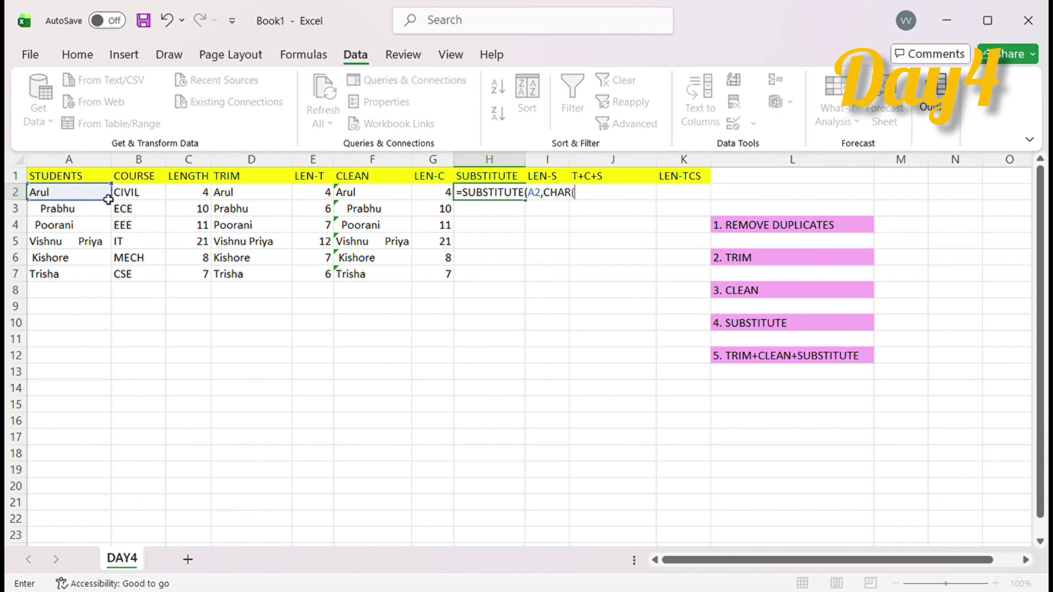
pyautogui.press('End')
pyautogui.press('End')
pyautogui.write('100),')
pyautogui.write('"""")')
pyautogui.press('Return')
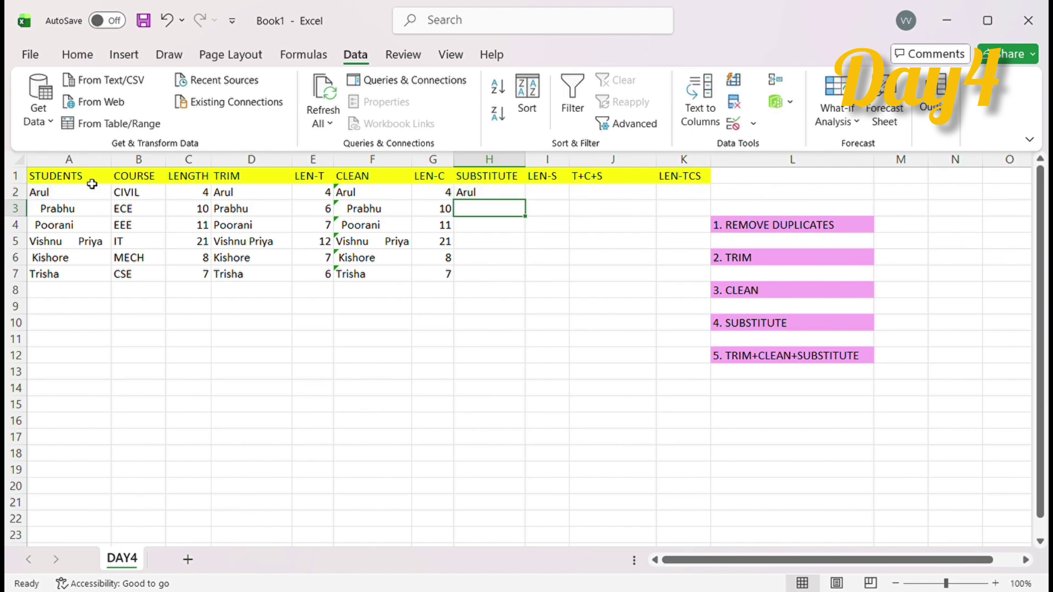
# Fill the SUBSTITUTE formula from H2 down to H7 and widen column H to fit the longest name.
pyautogui.click(473, 192)
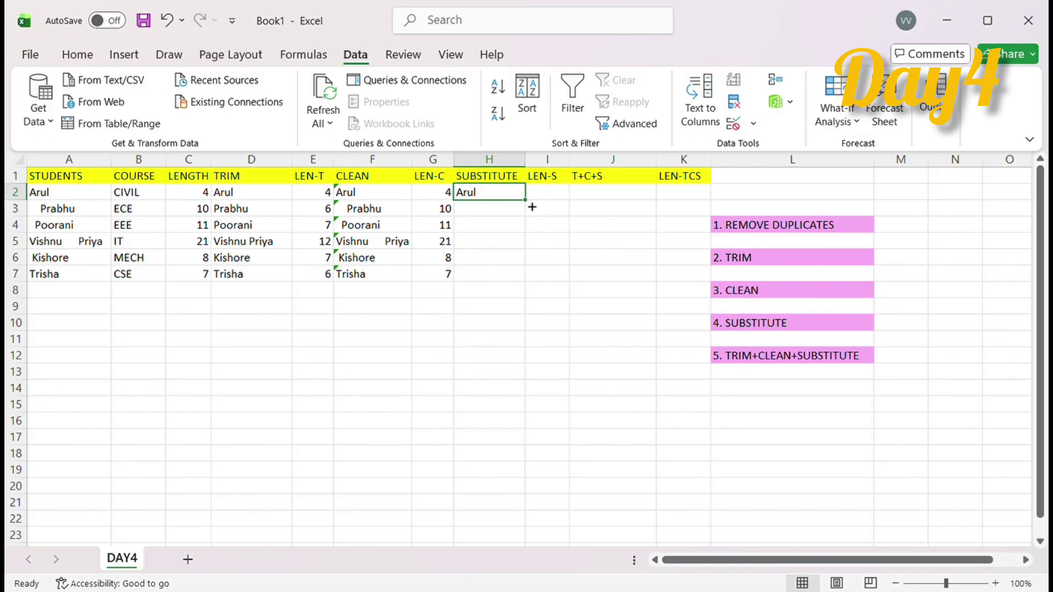
pyautogui.moveTo(528, 204); pyautogui.dragTo(522, 285)
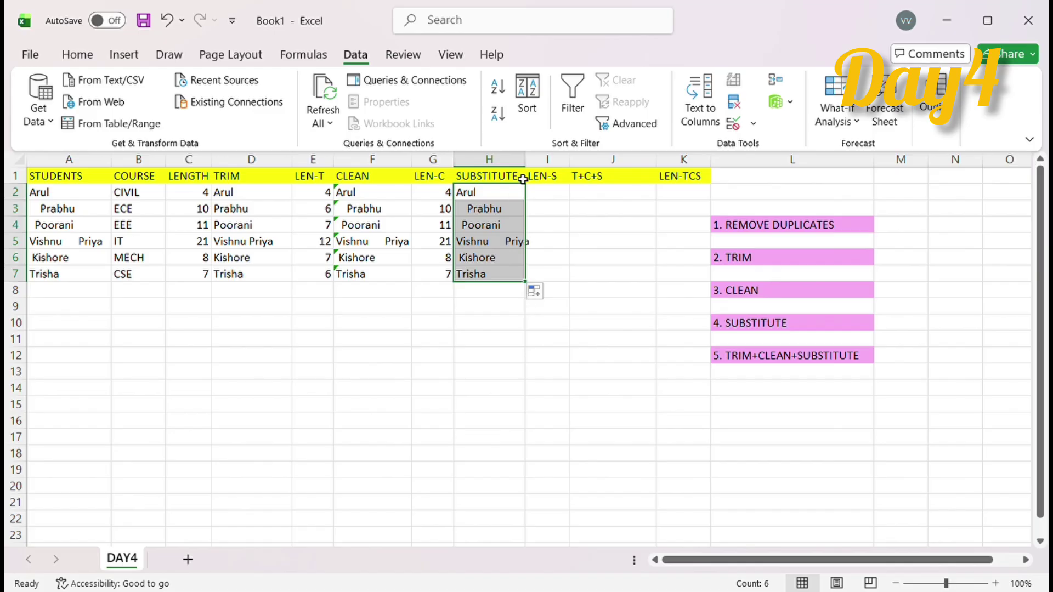
pyautogui.moveTo(531, 160); pyautogui.dragTo(541, 161)
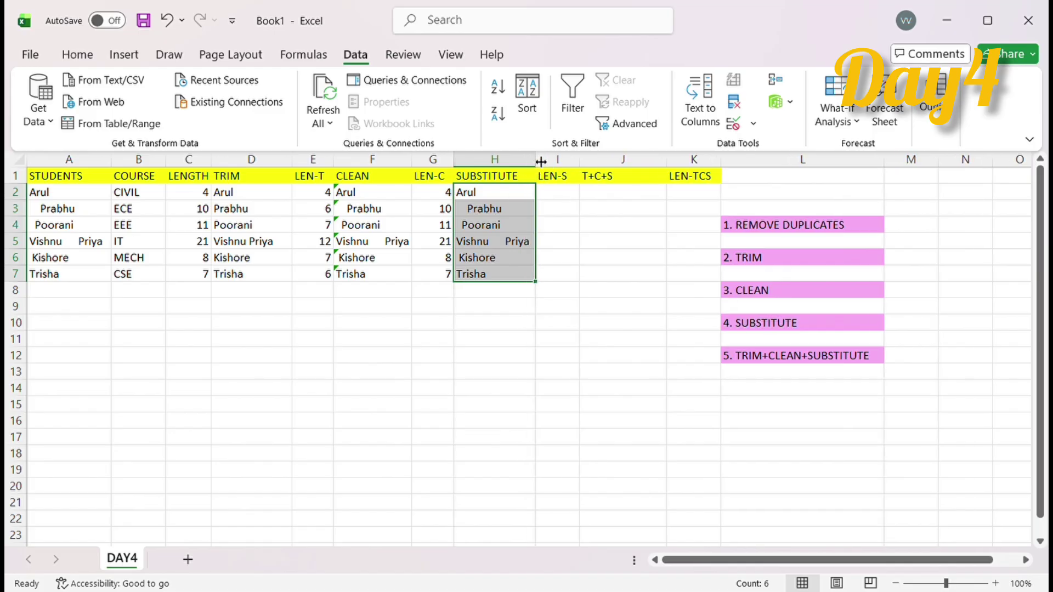
pyautogui.click(515, 261)
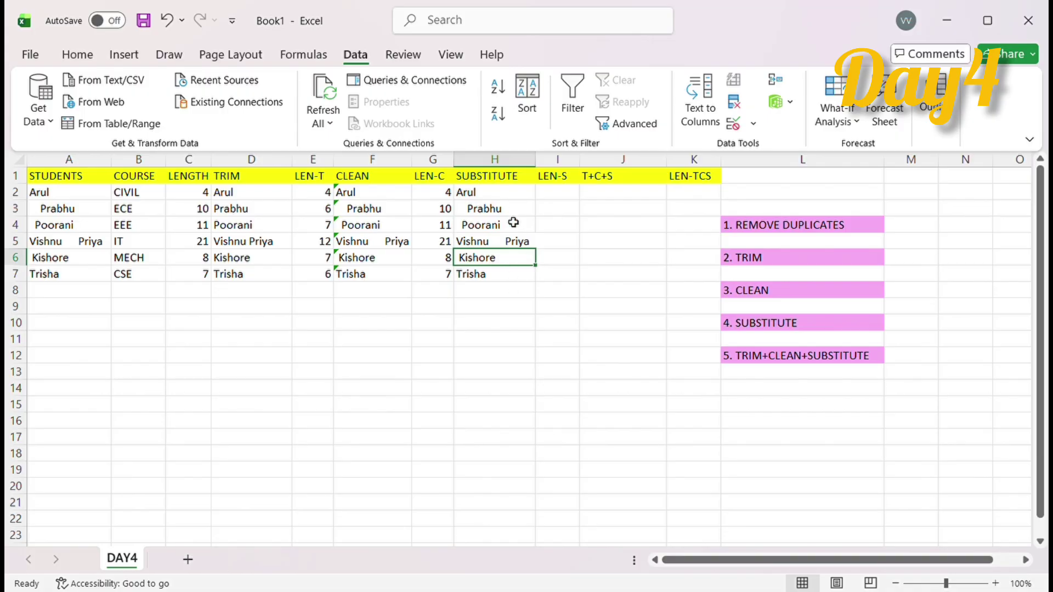
# Enter =LEN(H2) in I2 and fill the formula down the LEN-S column to I7.
pyautogui.click(564, 198)
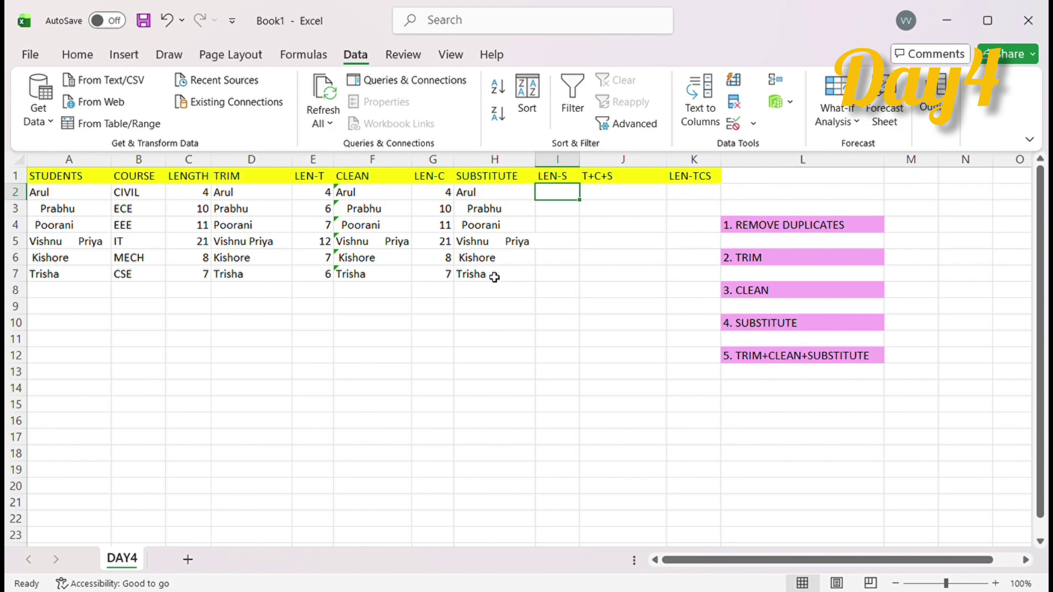
pyautogui.write('=')
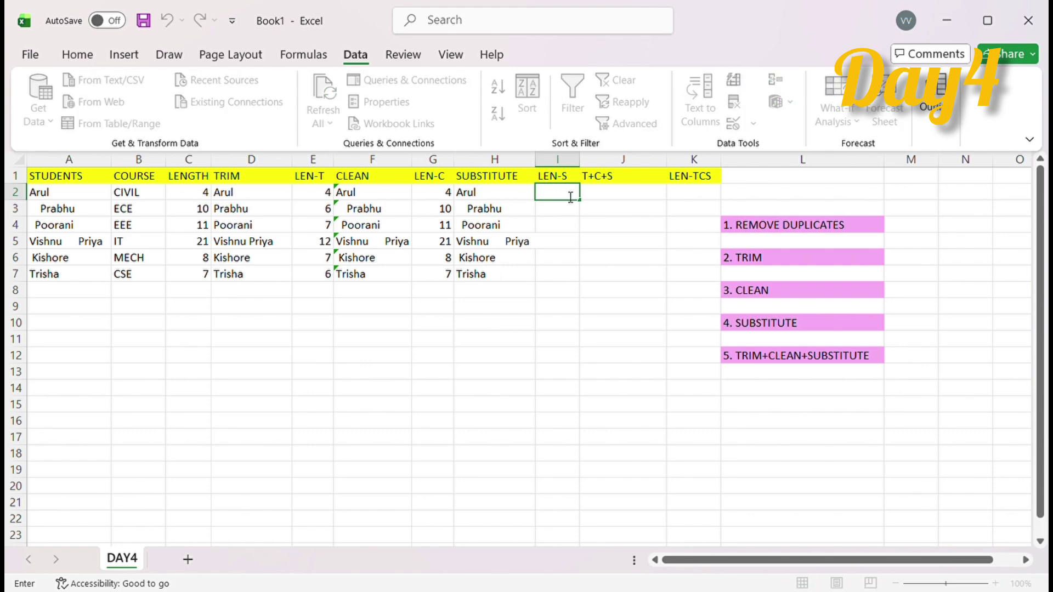
pyautogui.write('LEN(')
pyautogui.click(507, 199)
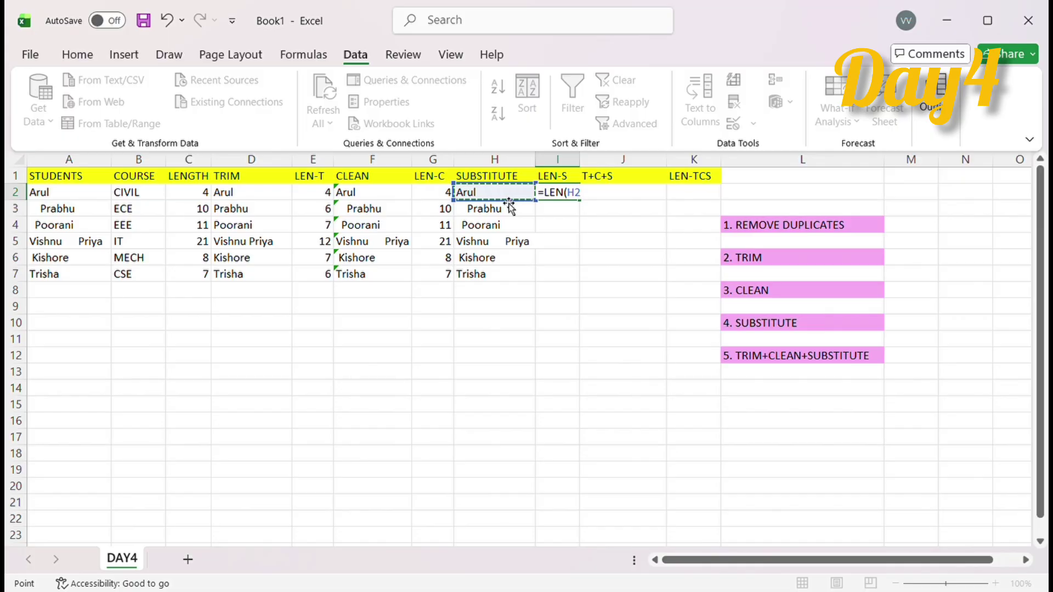
pyautogui.write(')')
pyautogui.press('Return')
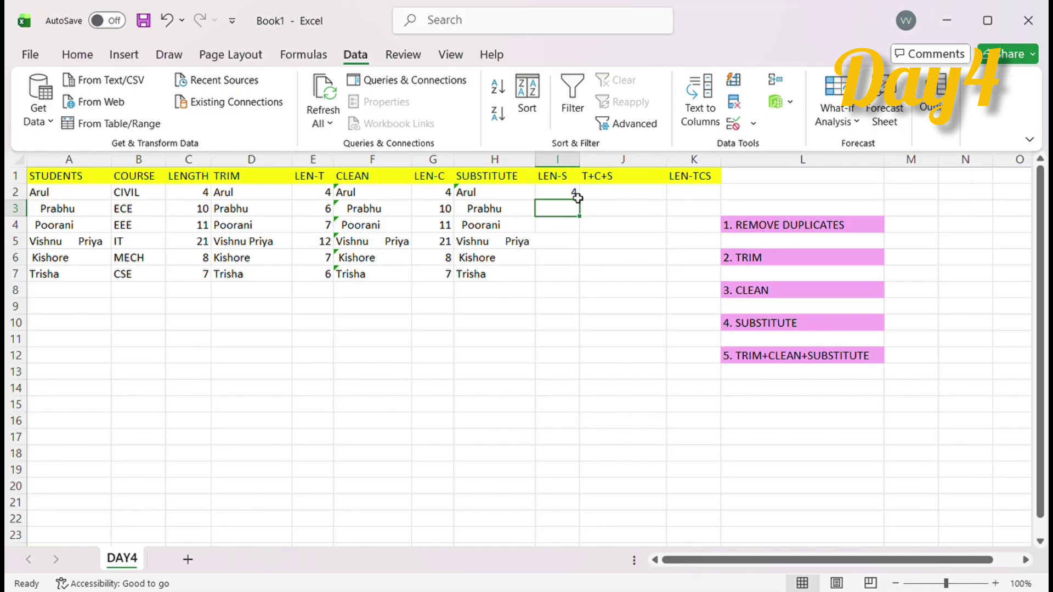
pyautogui.moveTo(573, 195); pyautogui.dragTo(593, 285)
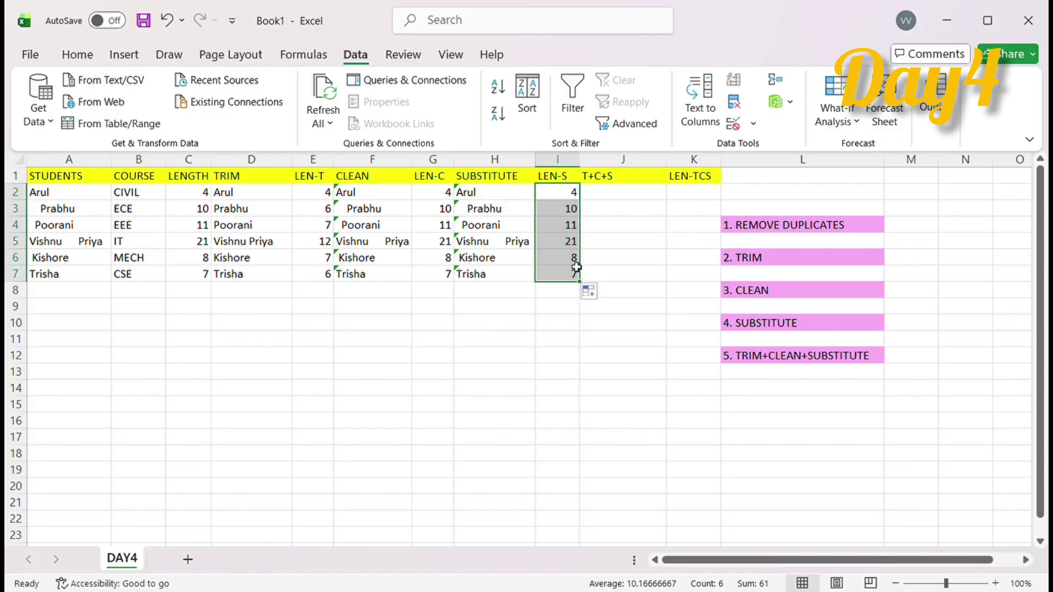
pyautogui.click(565, 326)
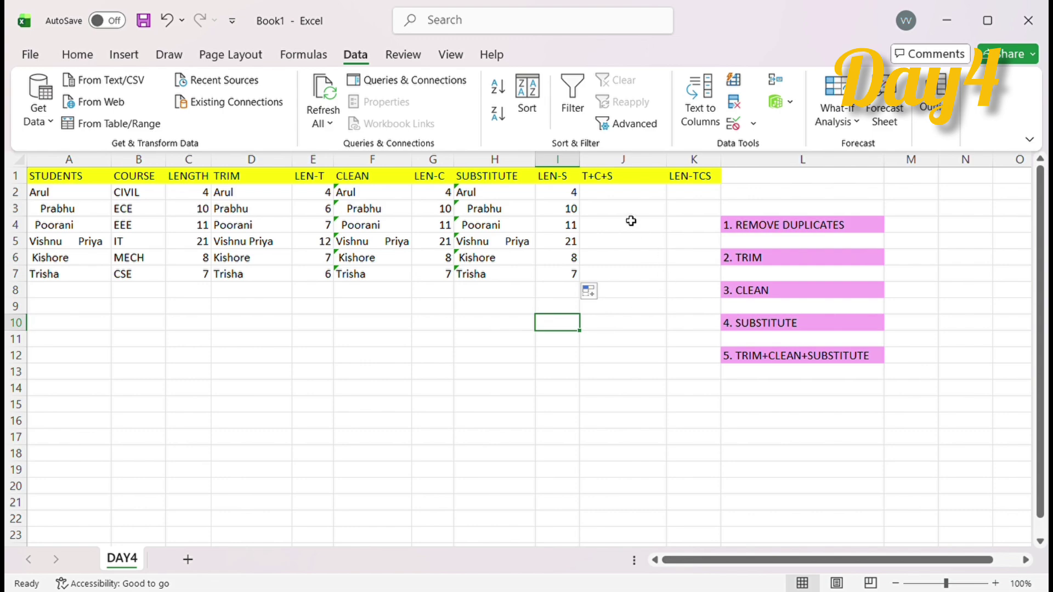
# Enter =TRIM(CLEAN(SUBSTITUTE(A2,CHAR(100),""))) in J2 of the T+C+S column.
pyautogui.click(612, 194)
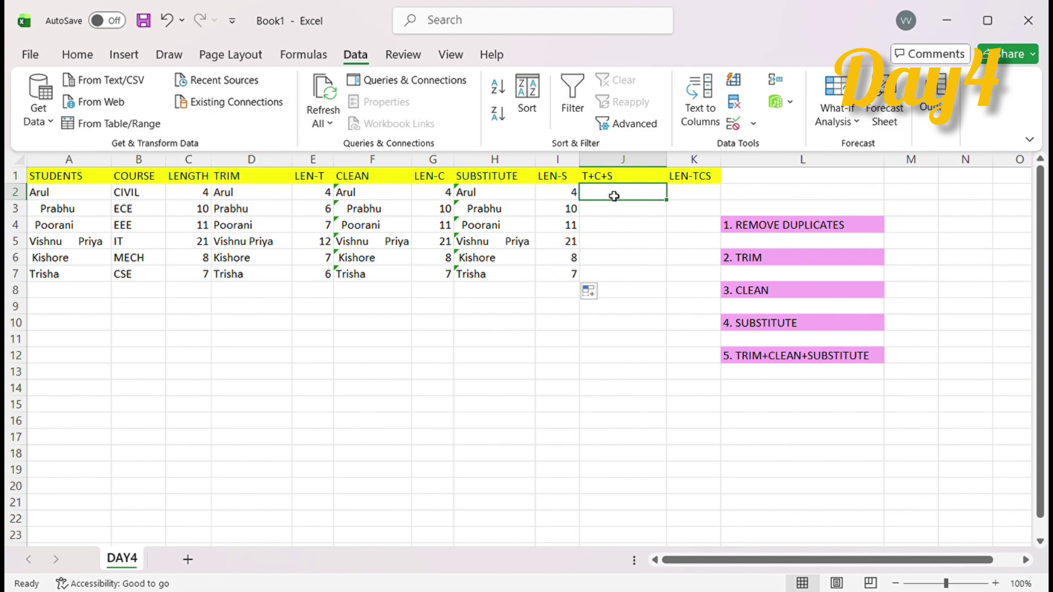
pyautogui.write('=')
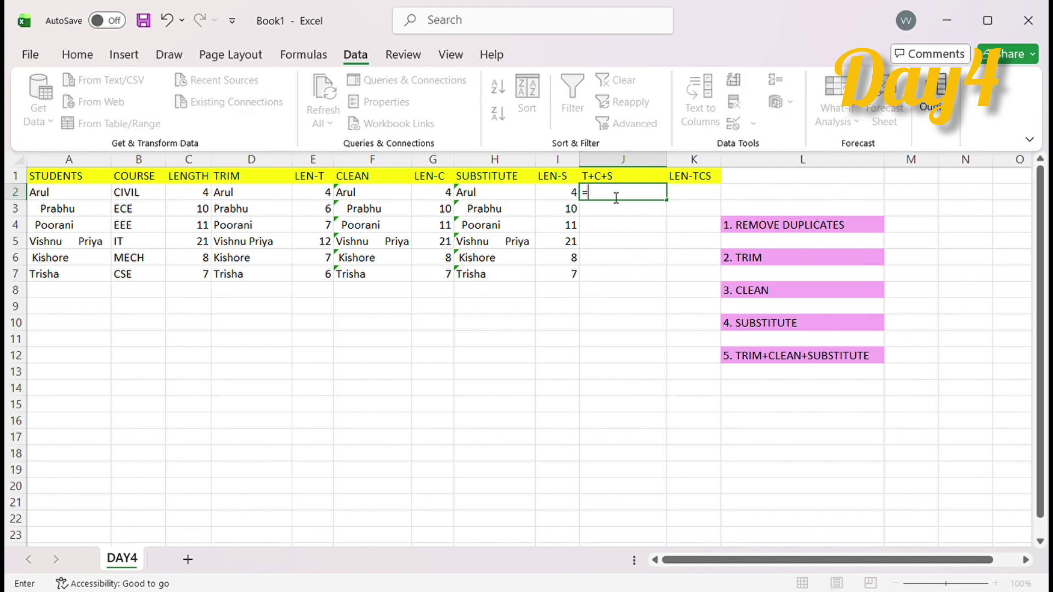
pyautogui.write('TRIM(CLEAN(SUB')
pyautogui.press('Tab')
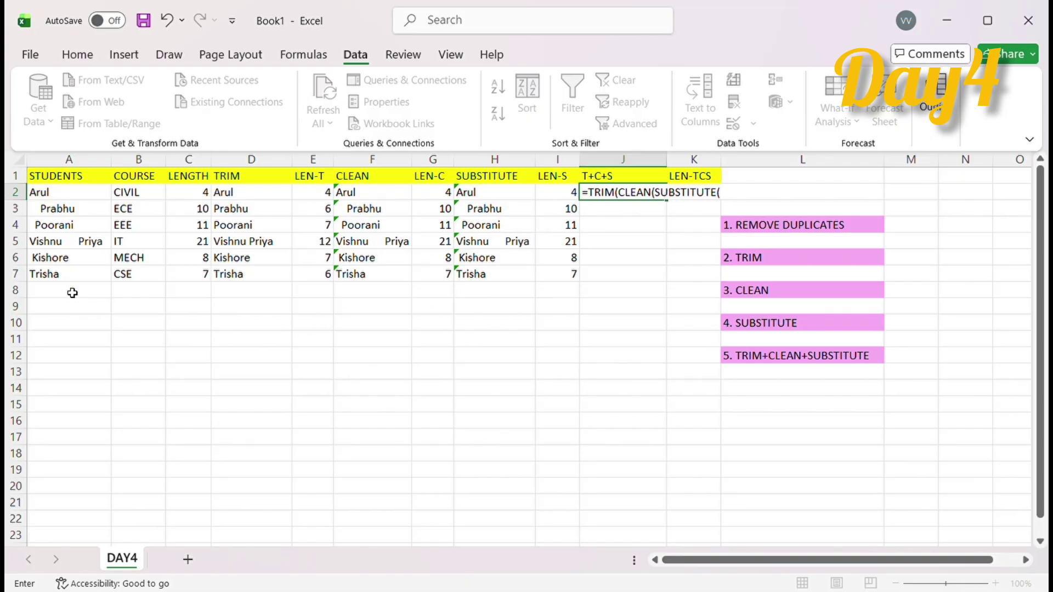
pyautogui.click(76, 198)
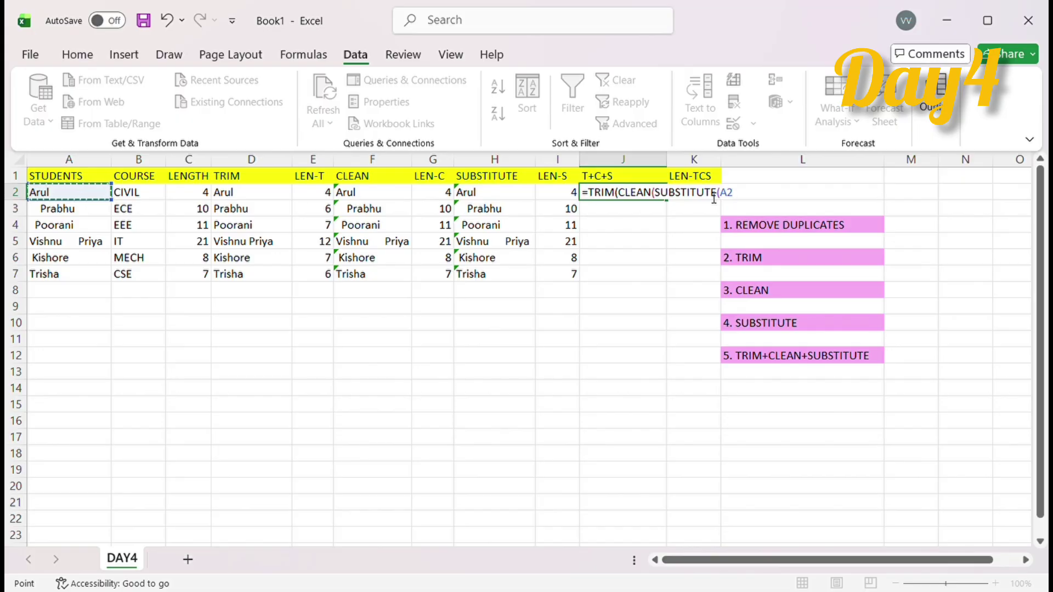
pyautogui.write(',')
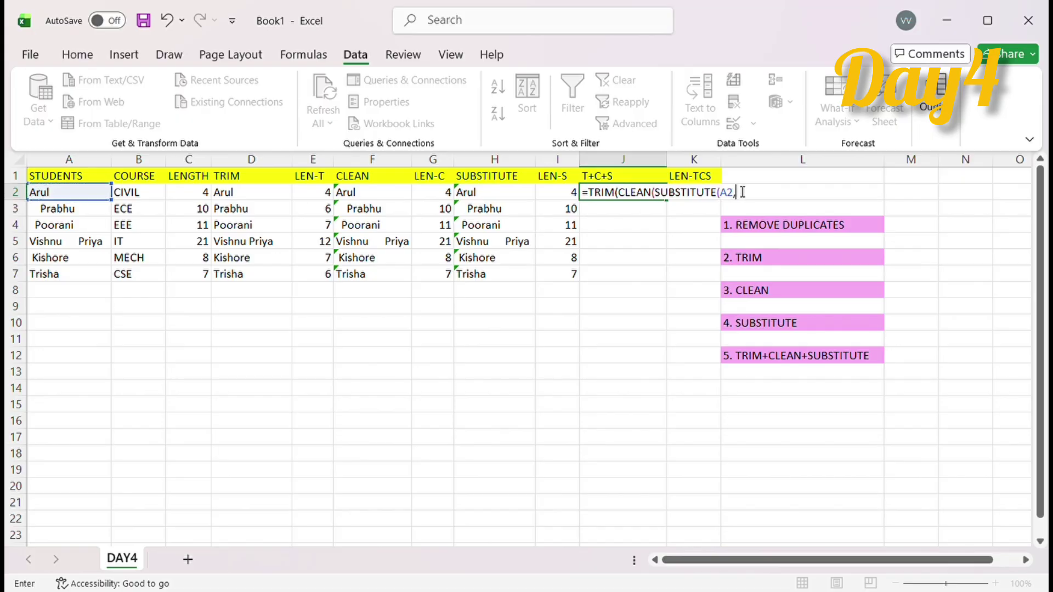
pyautogui.write('CHAR(100),""')
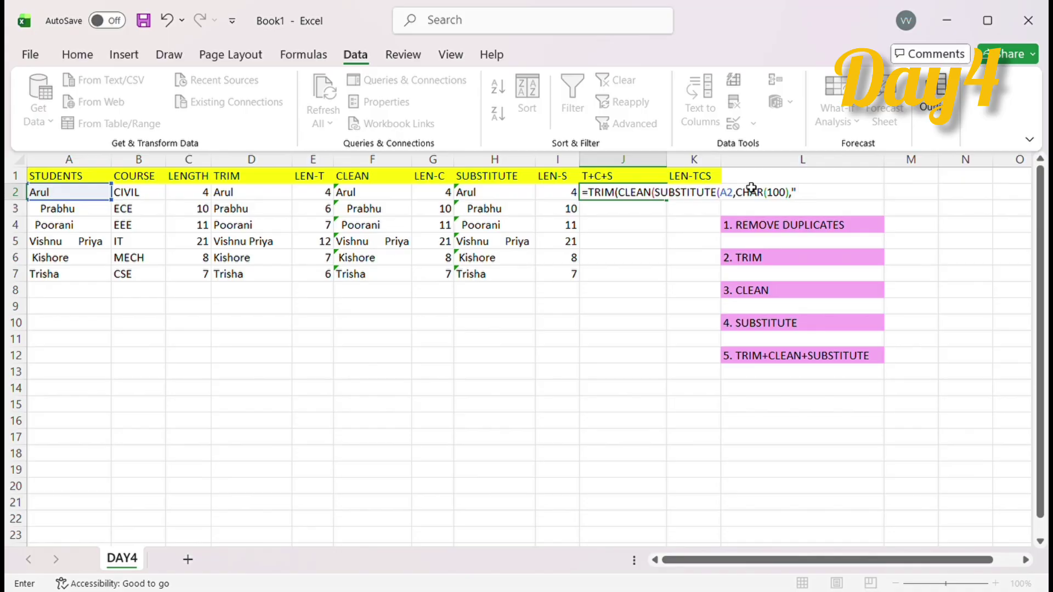
pyautogui.press('BackSpace')
pyautogui.write(')')
pyautogui.write(')')
pyautogui.press('Return')
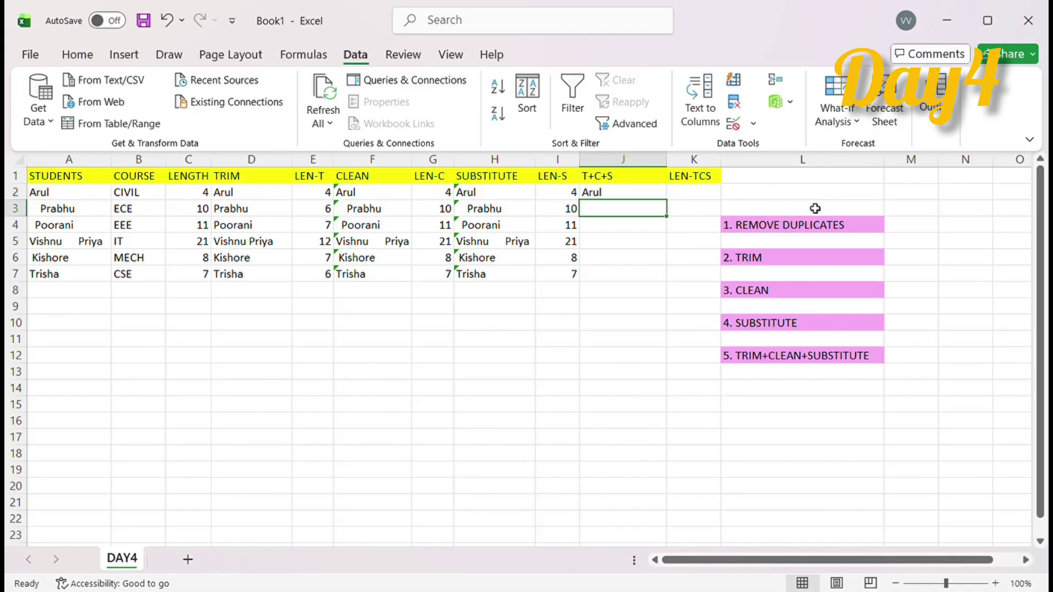
# Fill the combined TRIM, CLEAN and SUBSTITUTE formula from J2 down to J7.
pyautogui.click(638, 197)
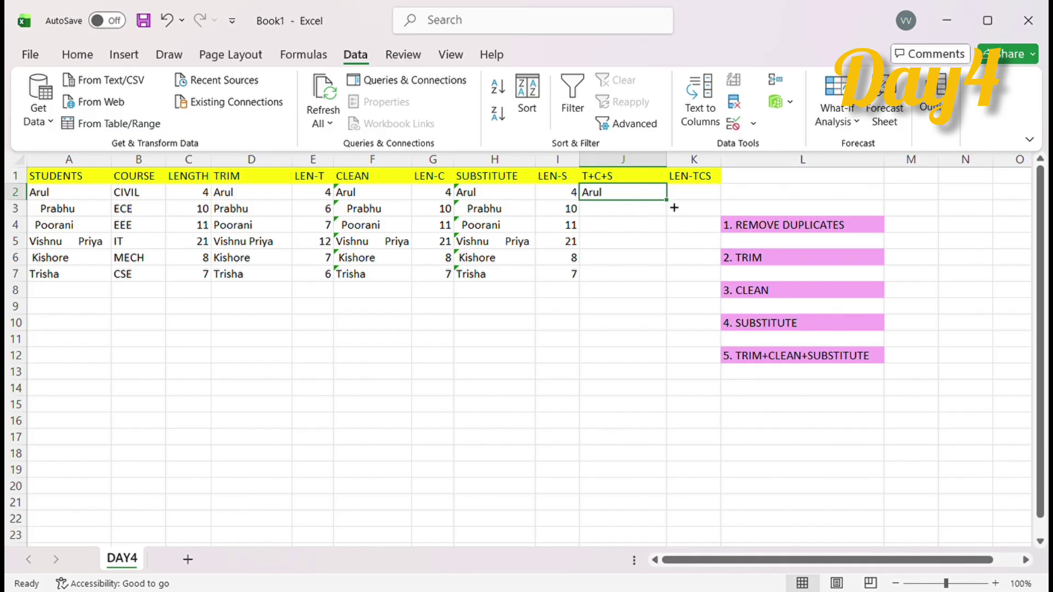
pyautogui.moveTo(672, 204); pyautogui.dragTo(673, 284)
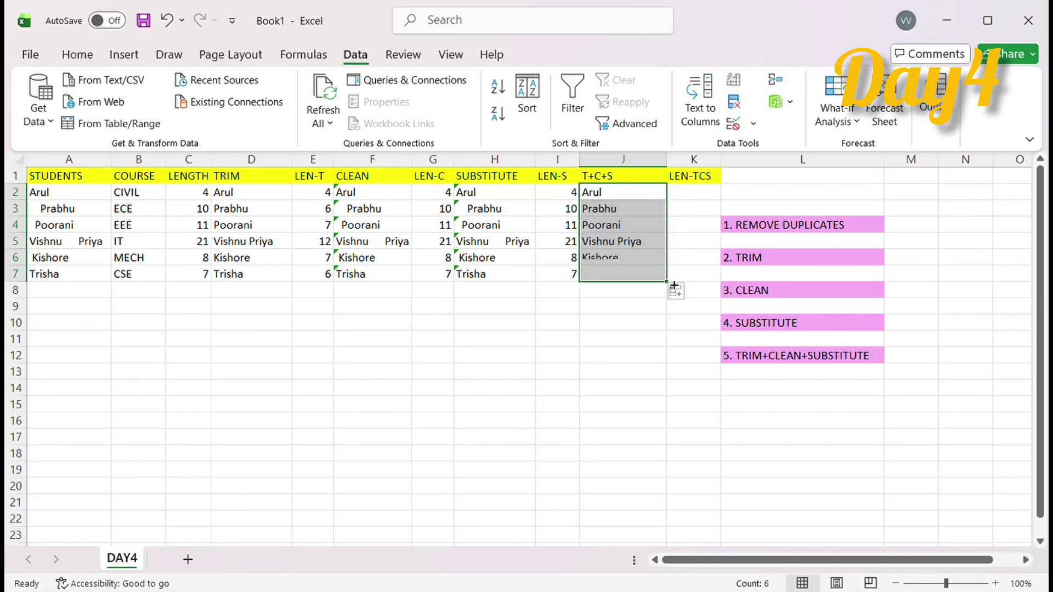
pyautogui.click(585, 338)
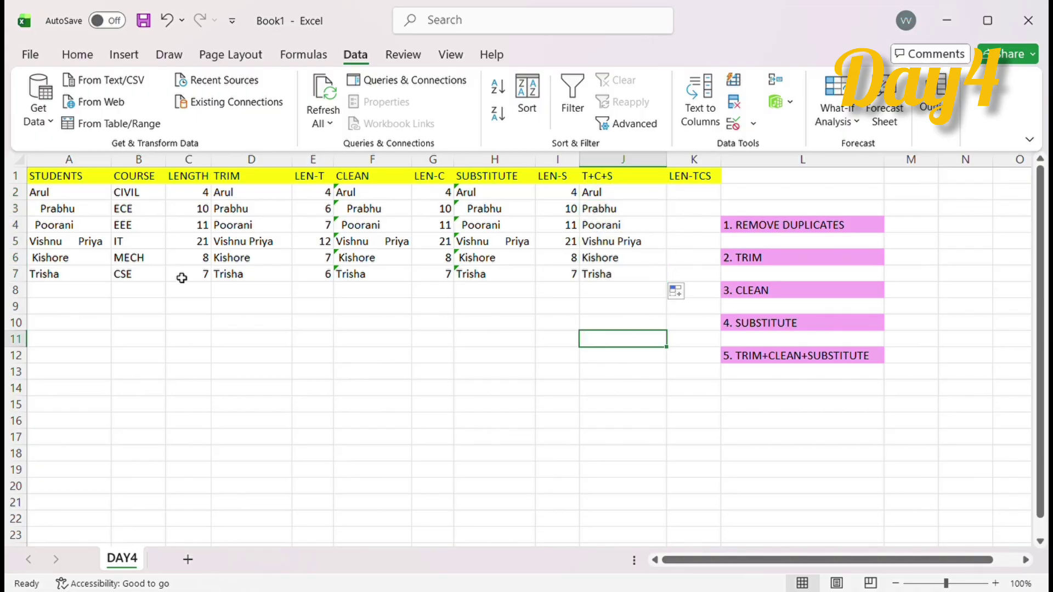